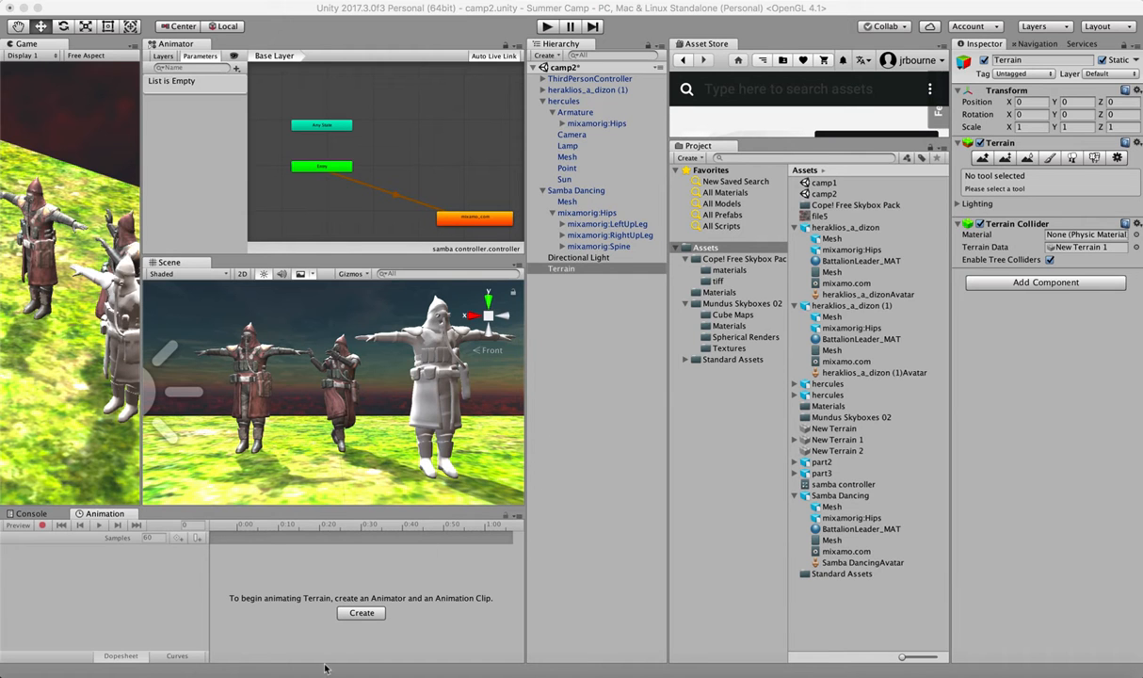
pyautogui.click(265, 670)
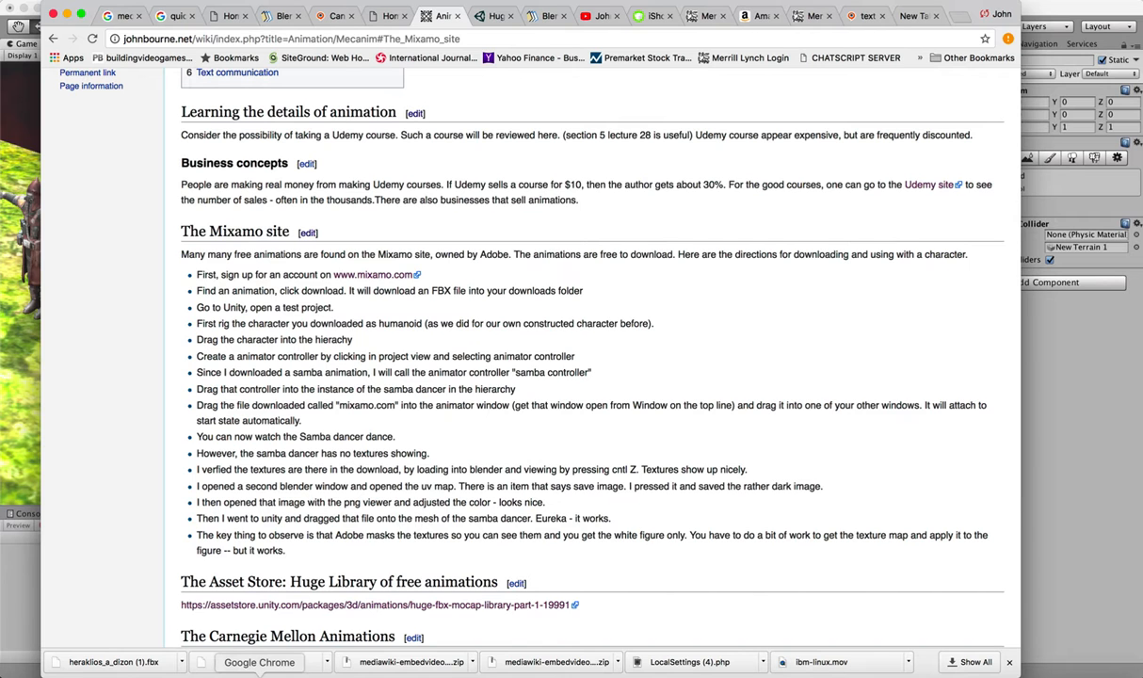
pyautogui.click(479, 41)
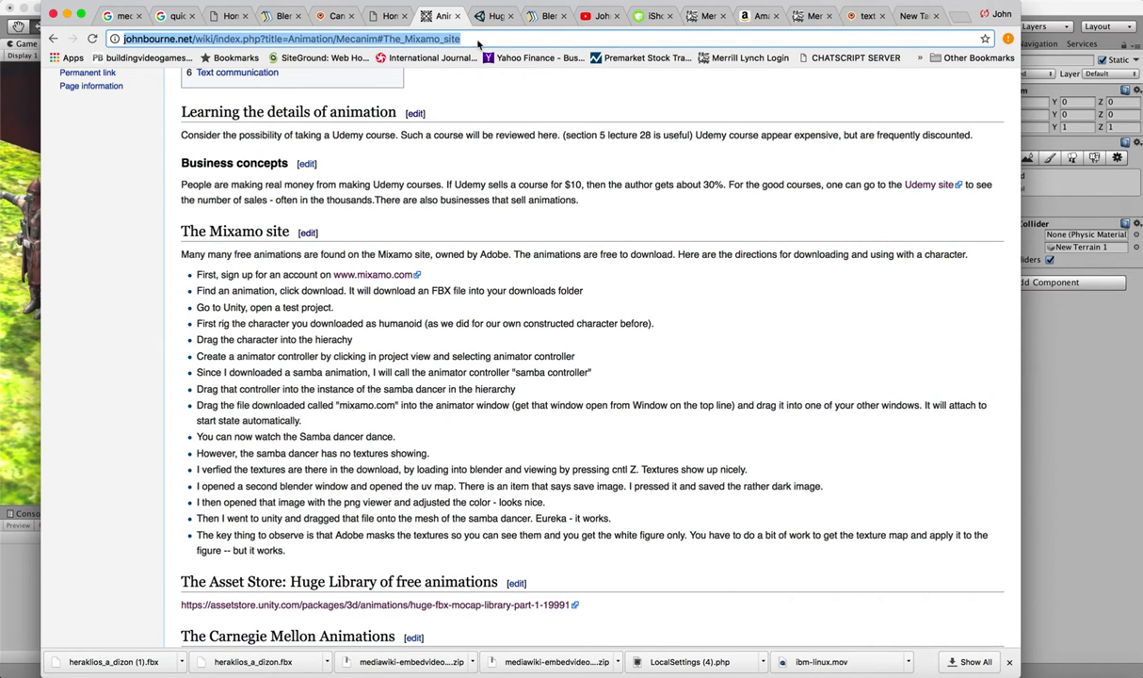
pyautogui.write('www.mi')
pyautogui.press('BackSpace')
pyautogui.write('xamo.com')
pyautogui.press('Return')
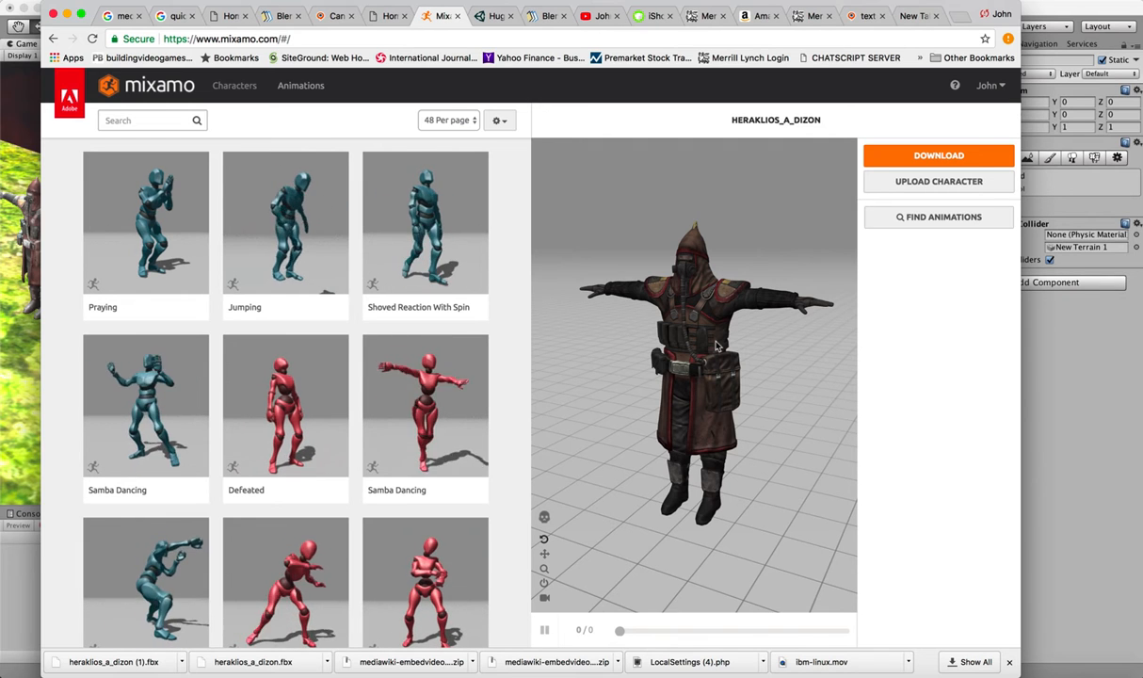
# Choose the FBX for Unity(.fbx) format in the character's download settings, and dismiss them without downloading
pyautogui.click(938, 156)
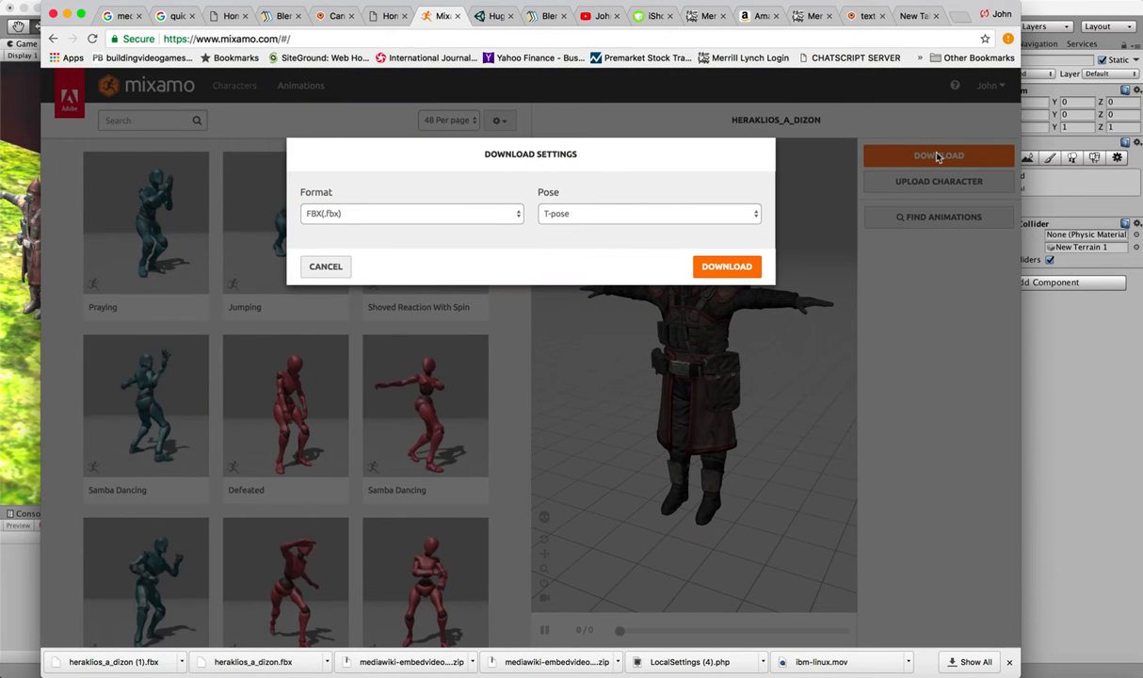
pyautogui.click(517, 216)
pyautogui.click(436, 229)
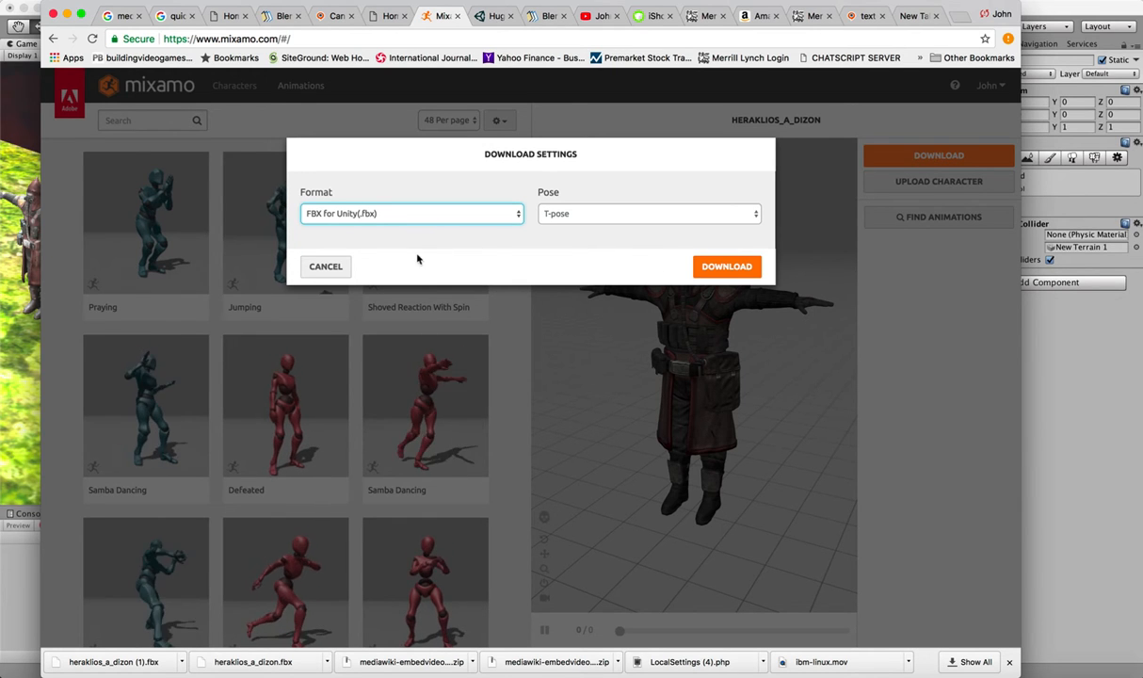
pyautogui.click(322, 267)
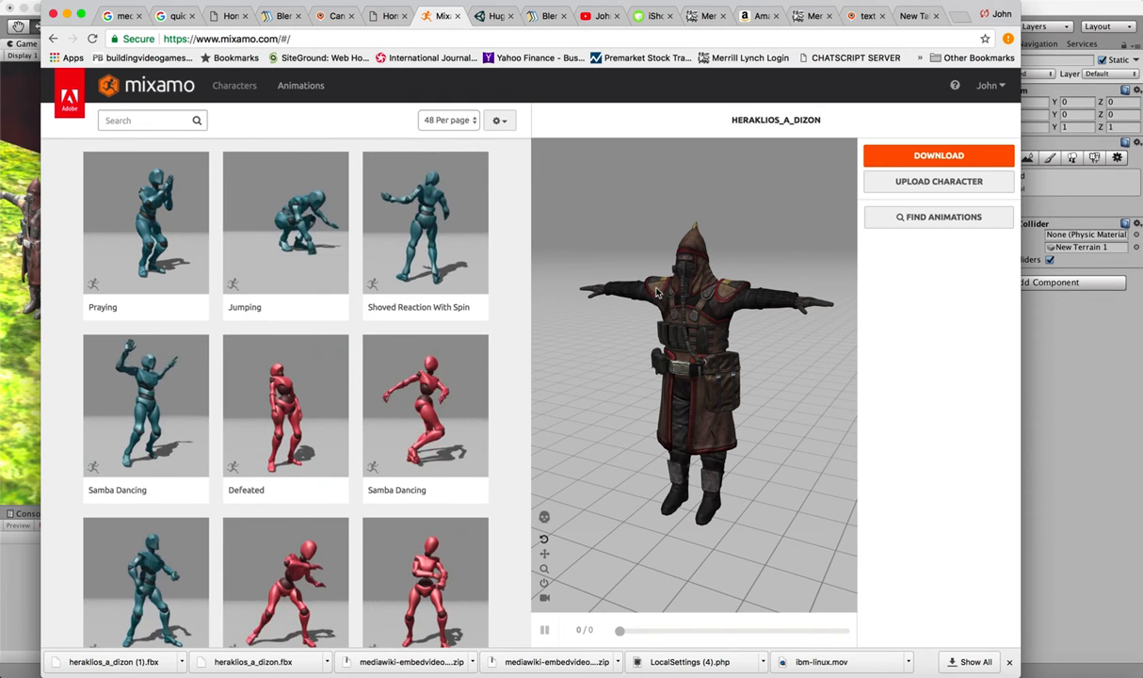
# Switch to Blender, bring the whole character into view and display it with rendered viewport shading
pyautogui.click(28, 154)
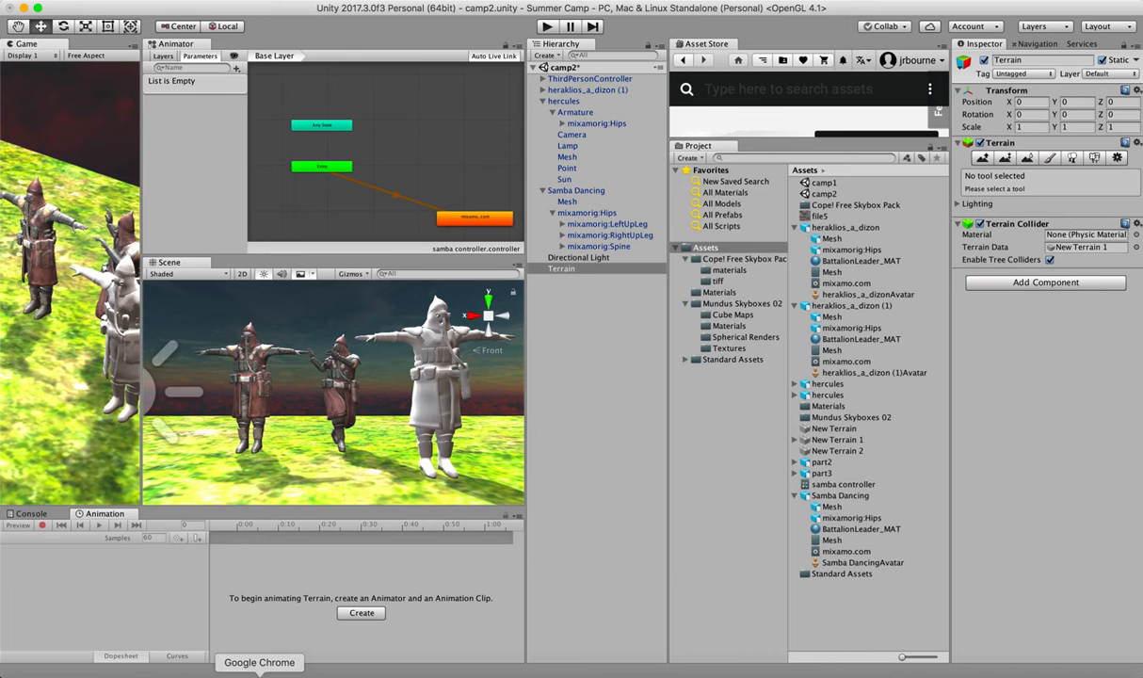
pyautogui.click(287, 672)
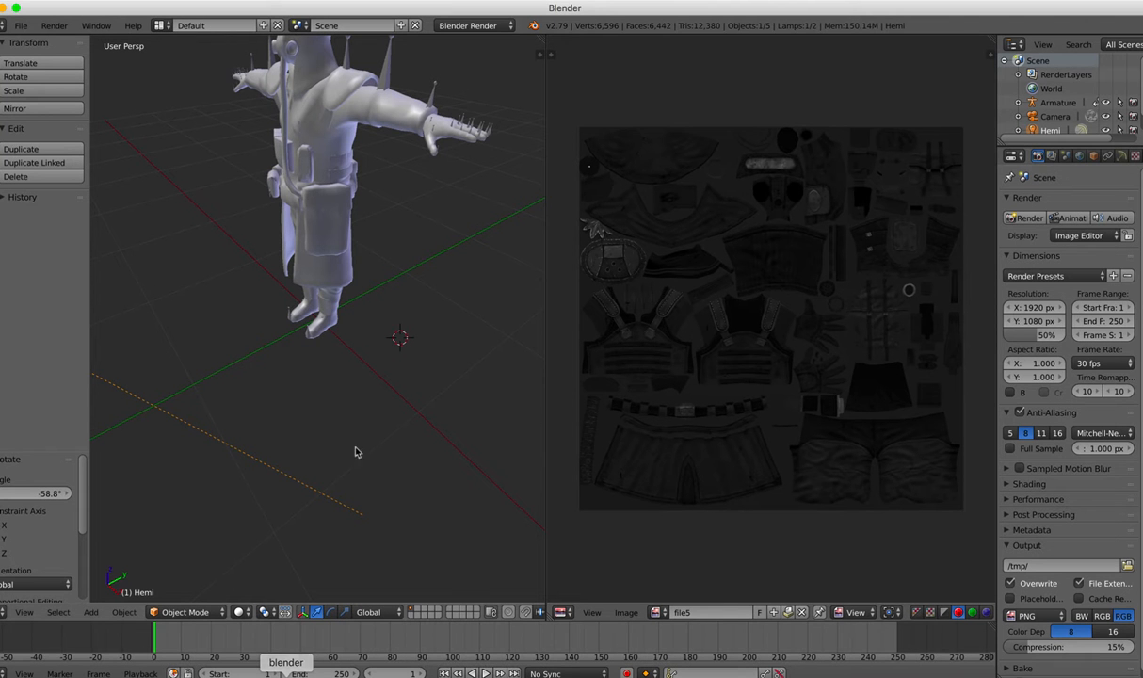
pyautogui.scroll(-4, 359, 421)
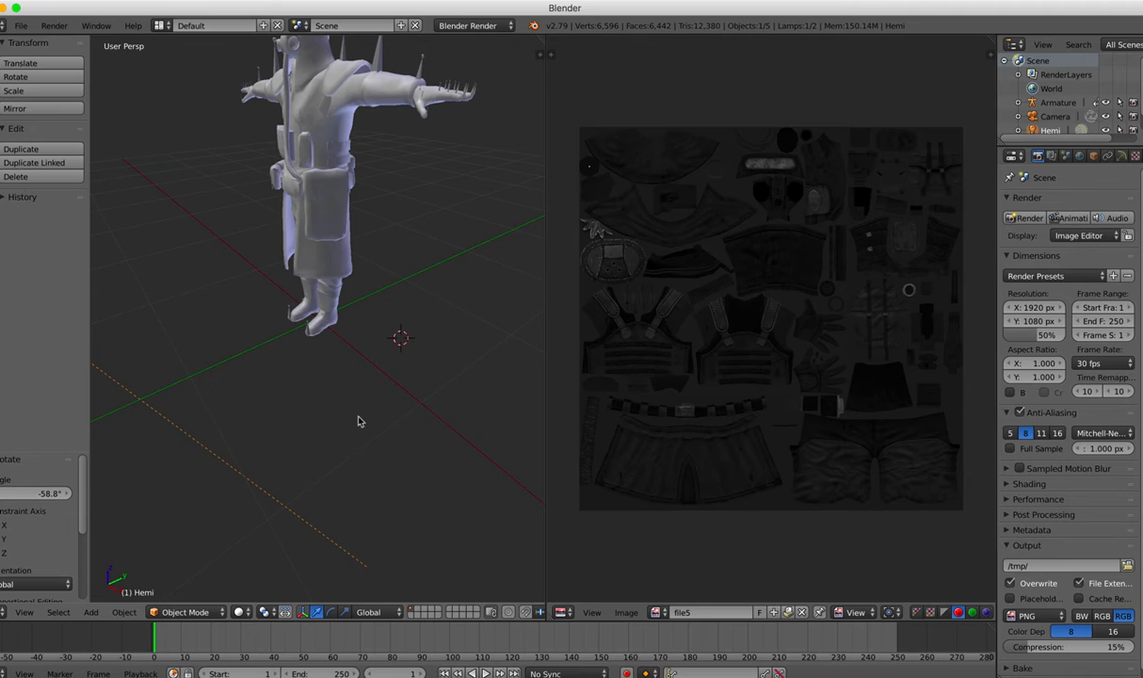
pyautogui.scroll(-6, 359, 421)
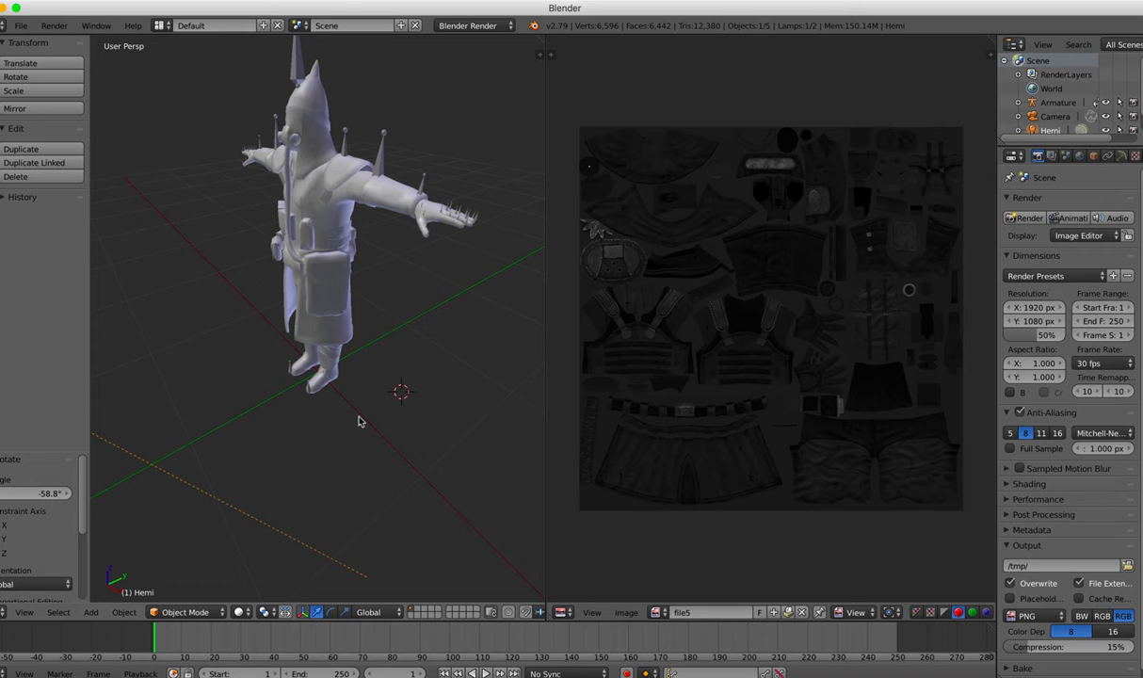
pyautogui.hotkey('shift', 'z')
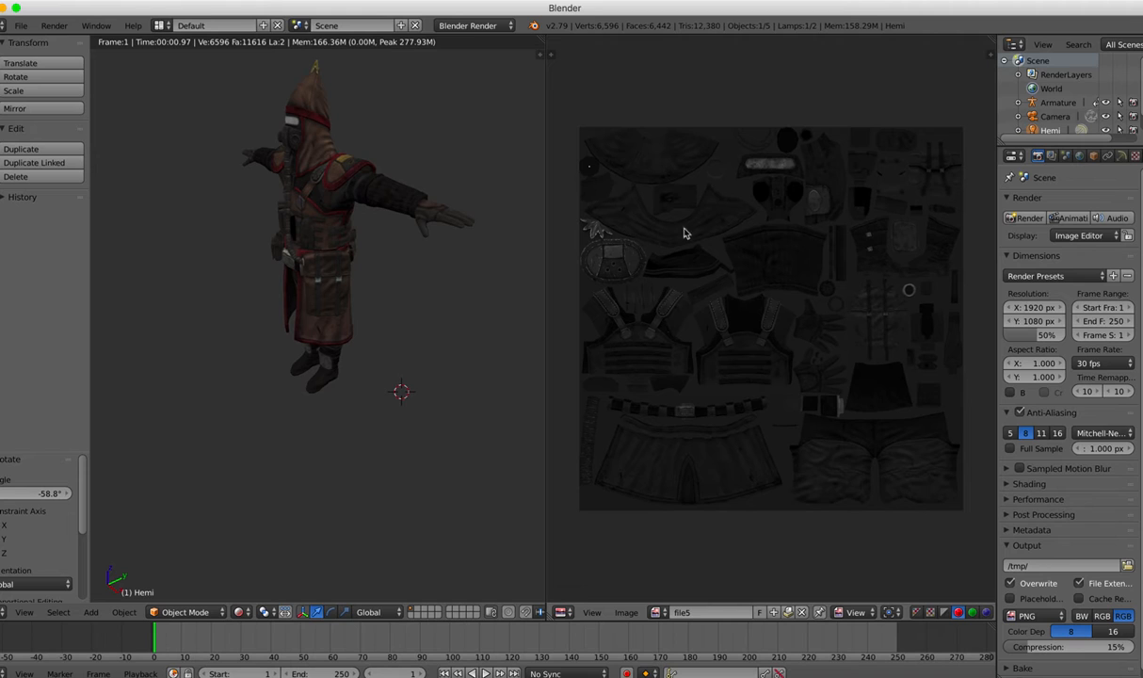
# Set the editor type of the area showing the texture to UV/Image Editor
pyautogui.click(565, 613)
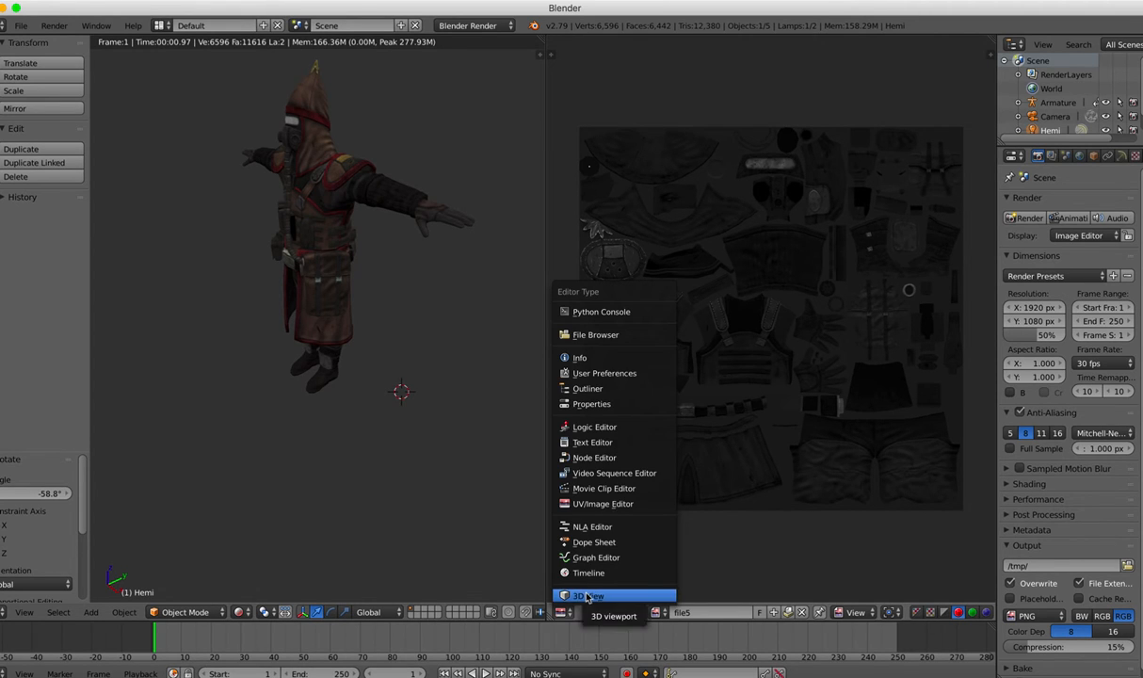
pyautogui.click(612, 505)
pyautogui.click(564, 613)
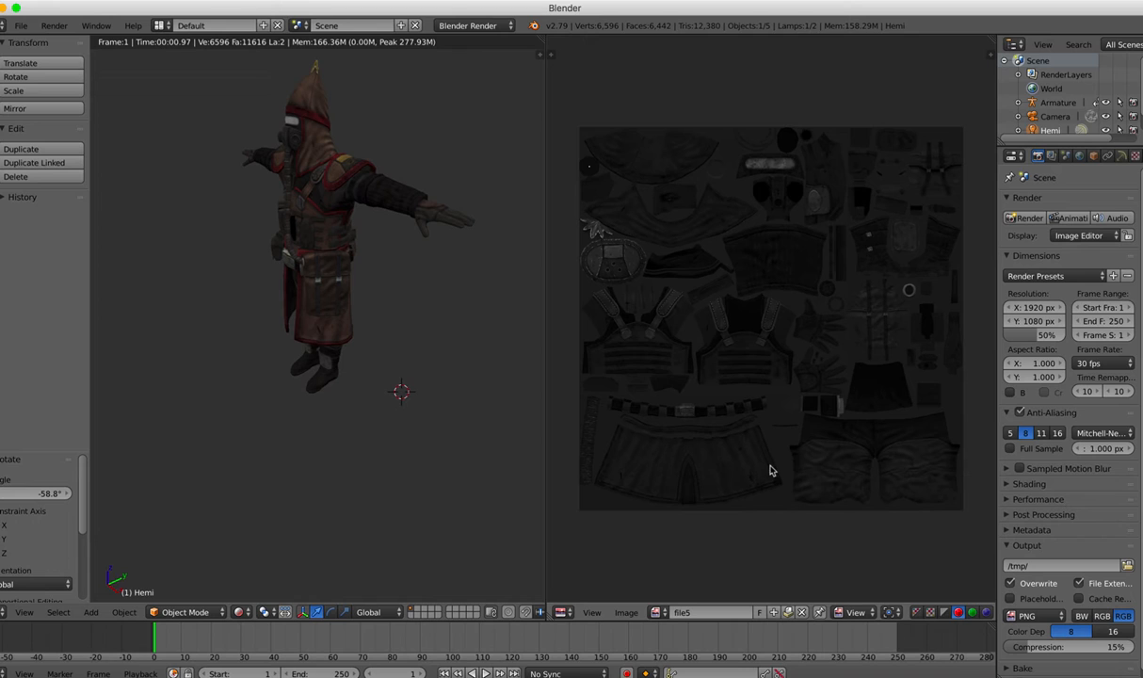
# Open the Save As Image browser for the file5 texture and cancel without saving
pyautogui.click(626, 613)
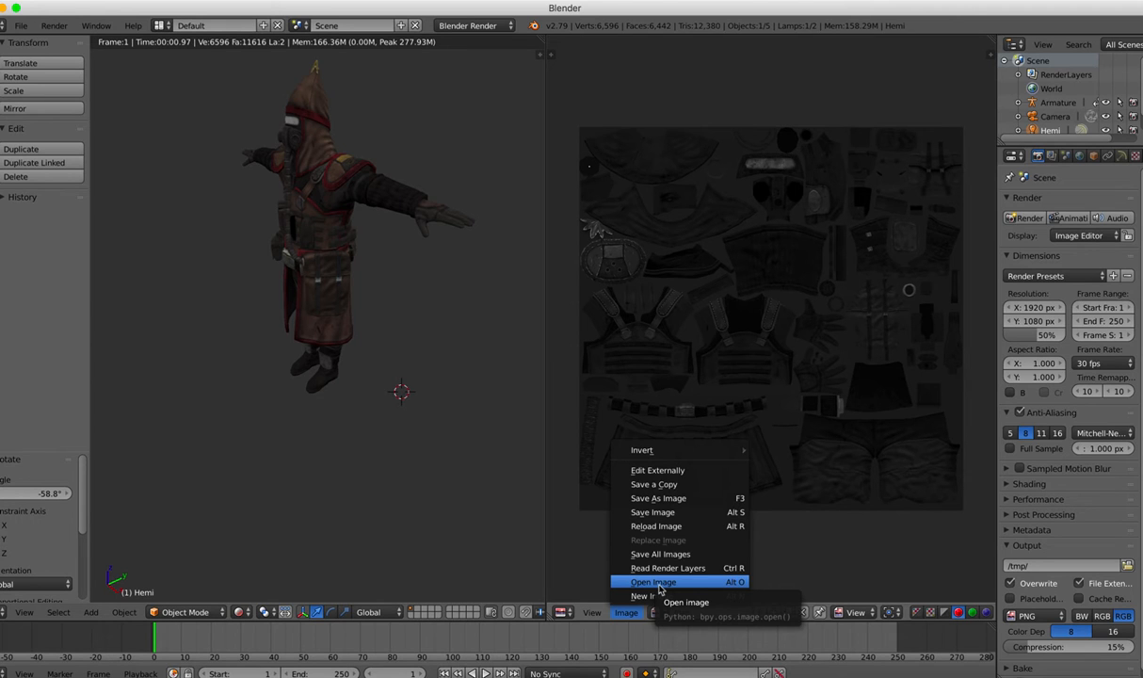
pyautogui.click(677, 500)
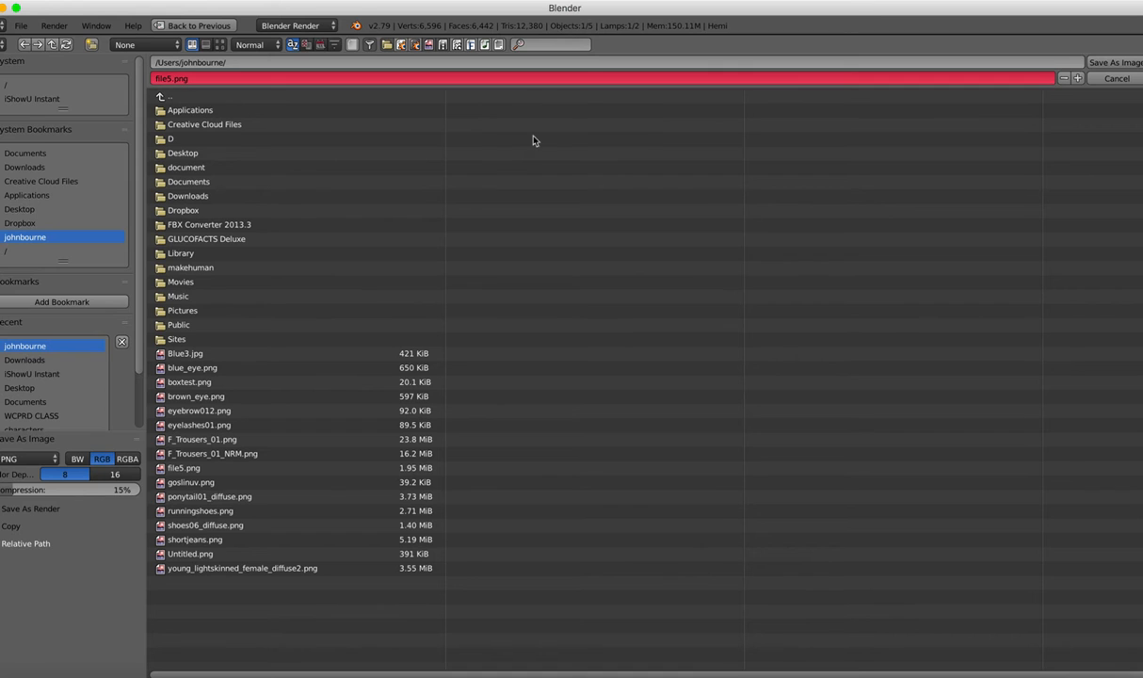
pyautogui.click(1108, 82)
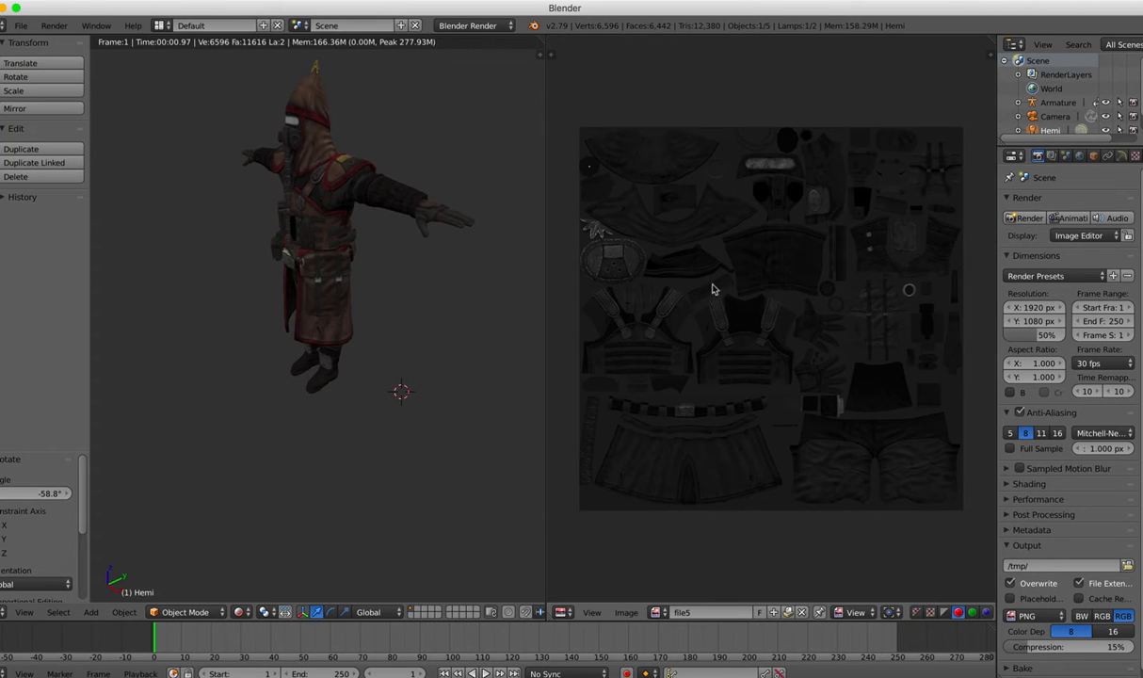
# Switch back to Unity and open the file5 texture asset in the external image viewer
pyautogui.click(3, 10)
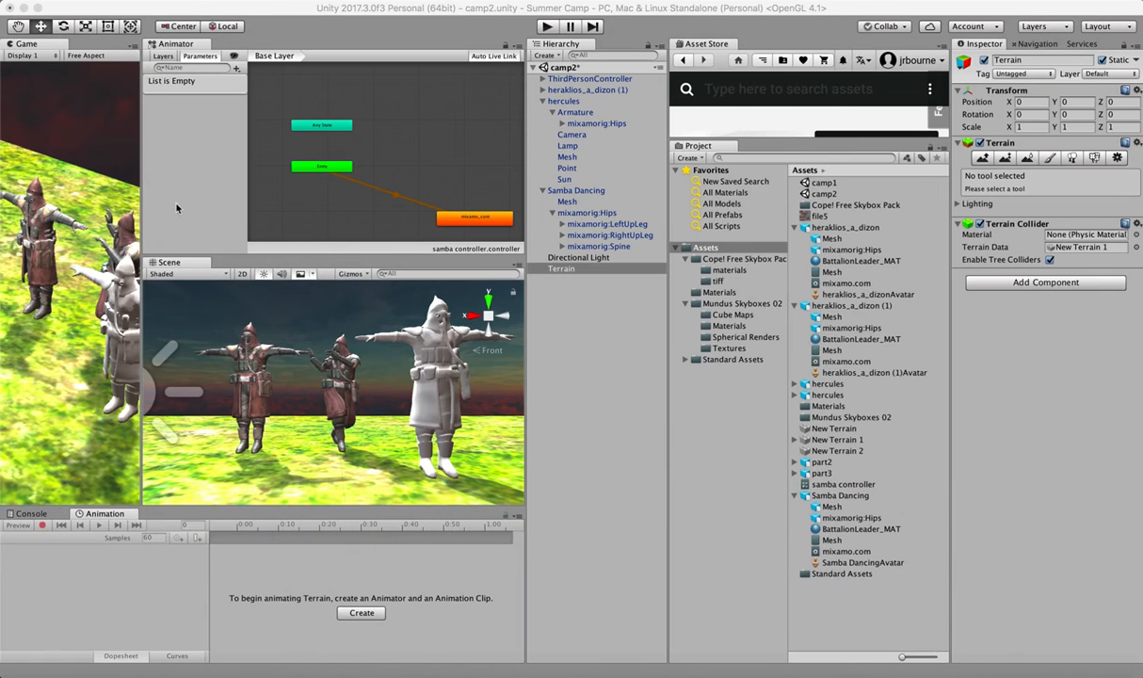
pyautogui.click(821, 216)
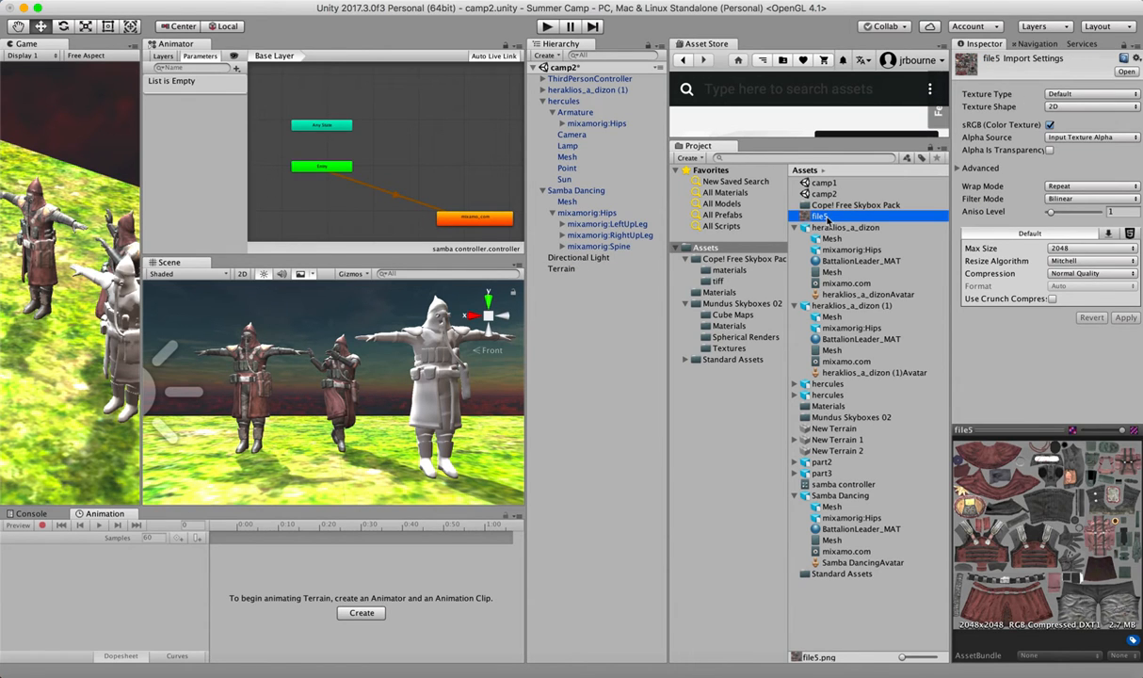
pyautogui.doubleClick(817, 219)
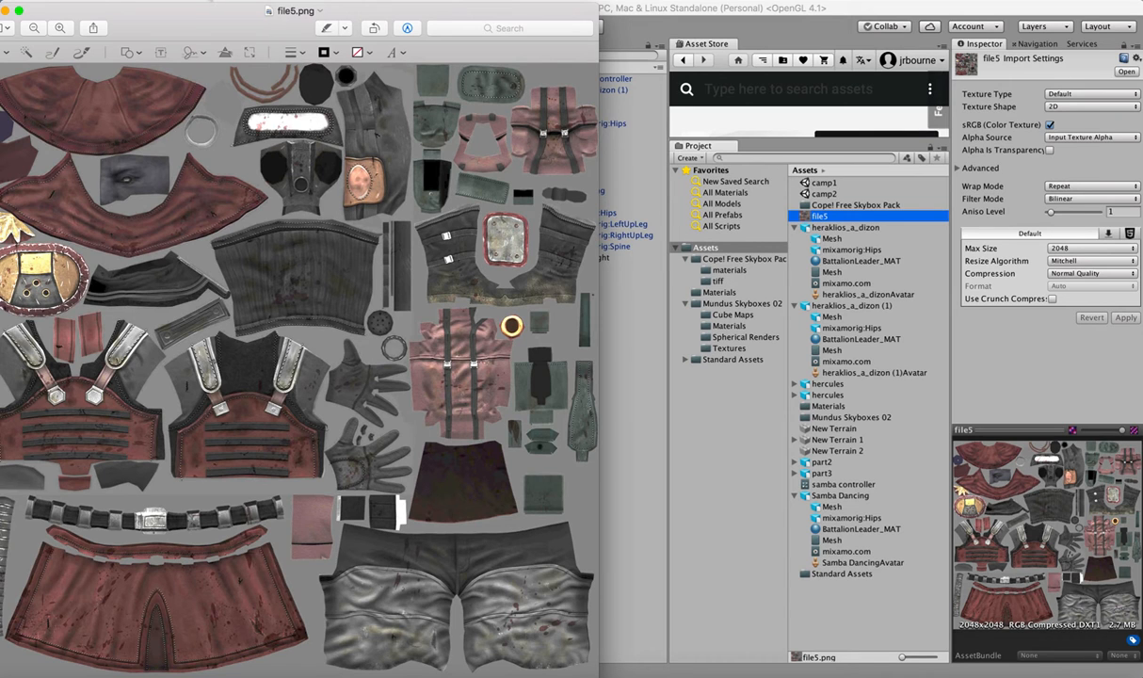
# View the Adjust Color settings for file5.png and close the image without changes
pyautogui.click(198, 0)
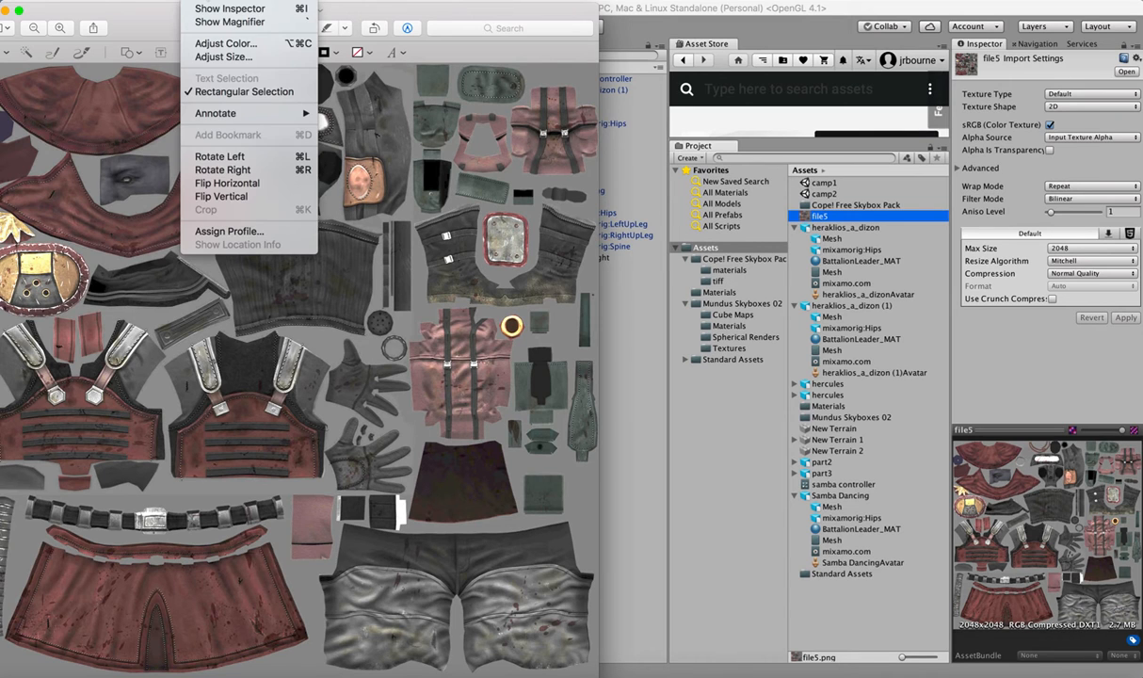
pyautogui.click(226, 45)
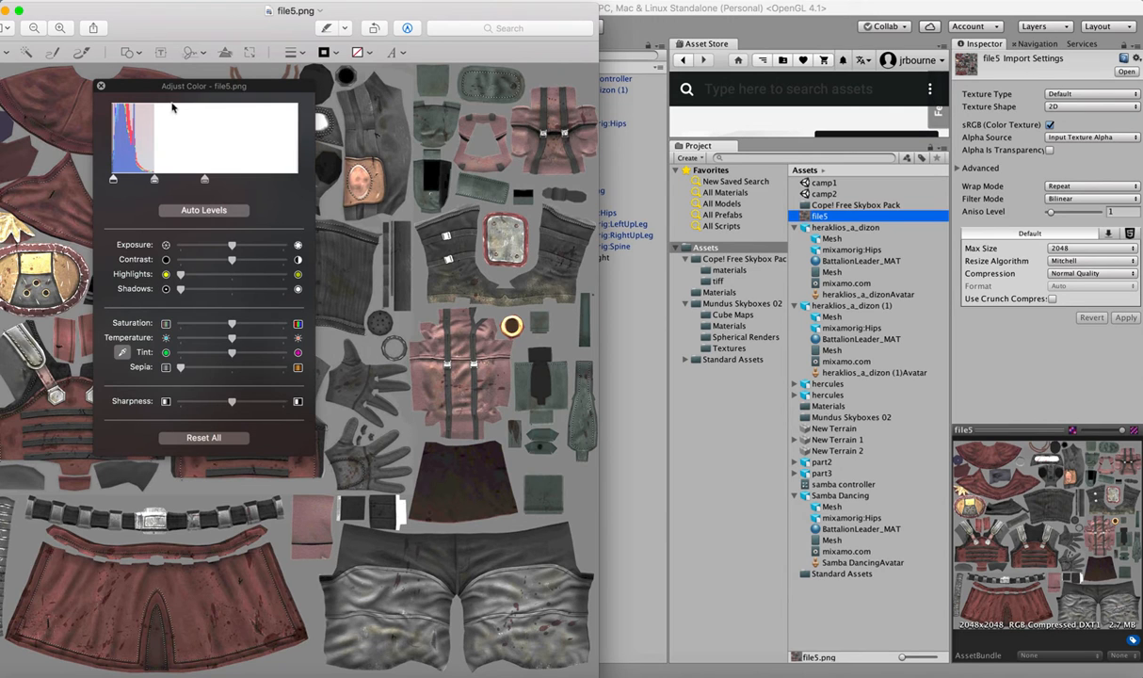
pyautogui.click(101, 86)
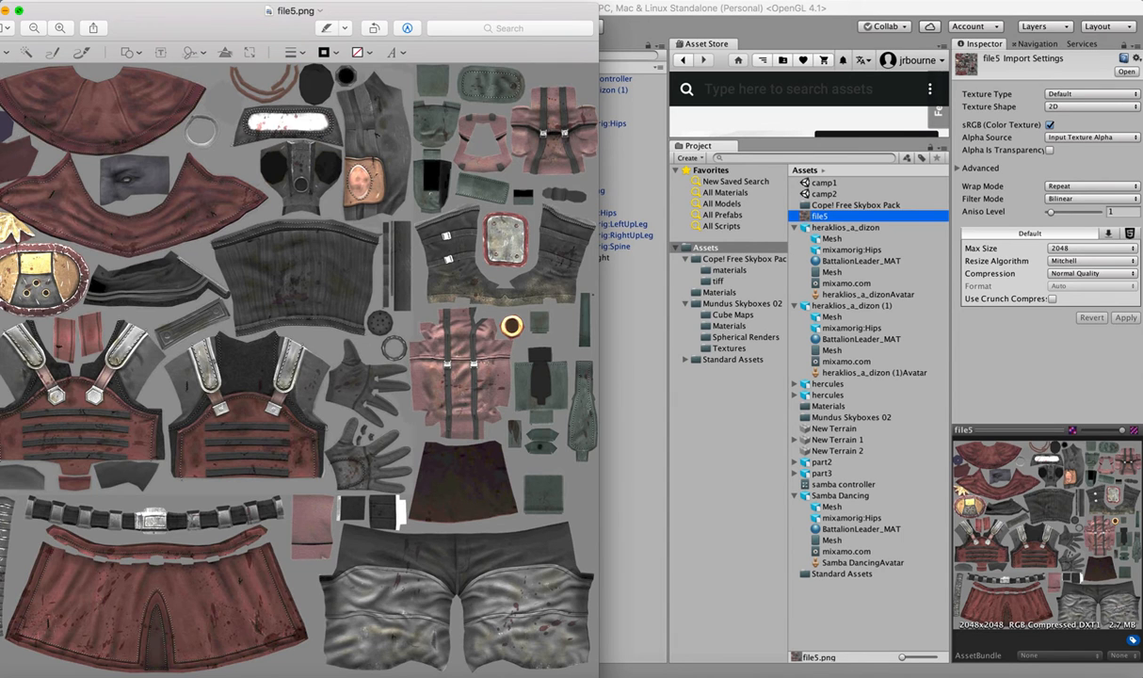
pyautogui.press('super+w')
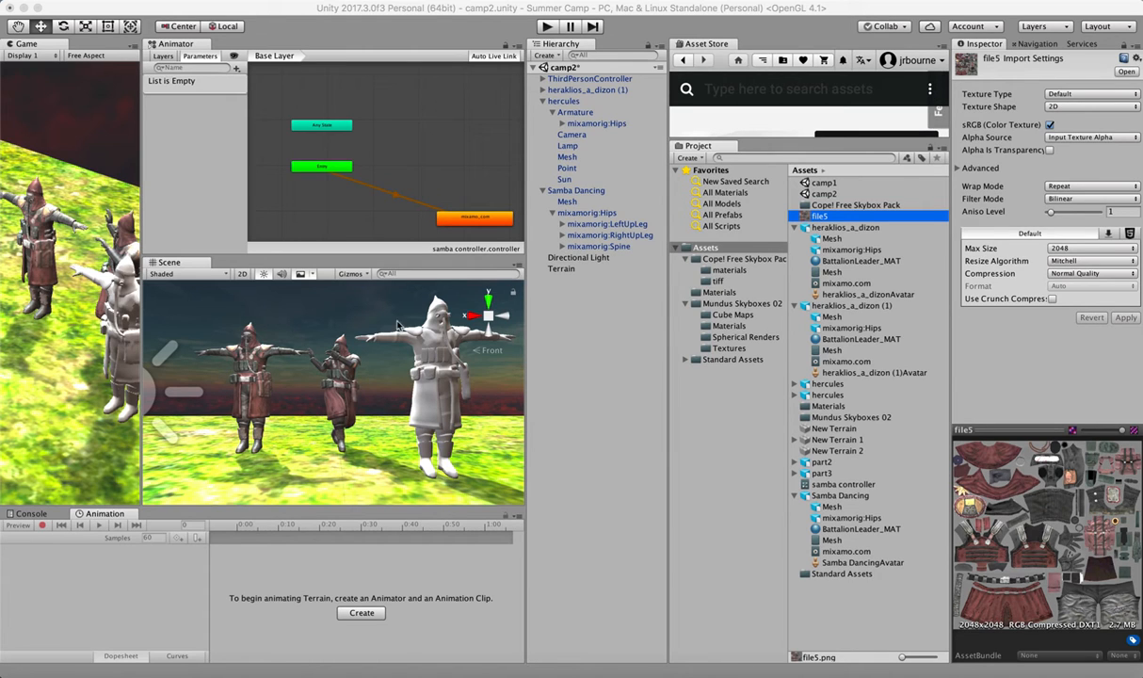
# Select the Mesh under Samba Dancing to view its renderer and material settings
pyautogui.click(543, 191)
pyautogui.click(542, 192)
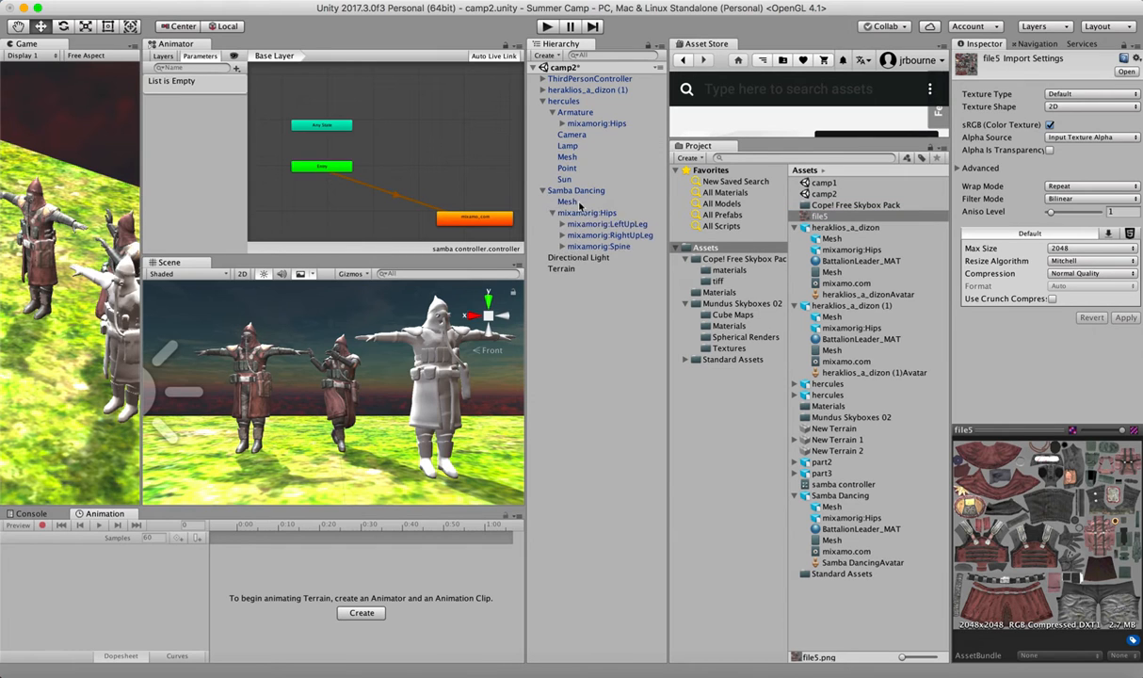
pyautogui.click(572, 201)
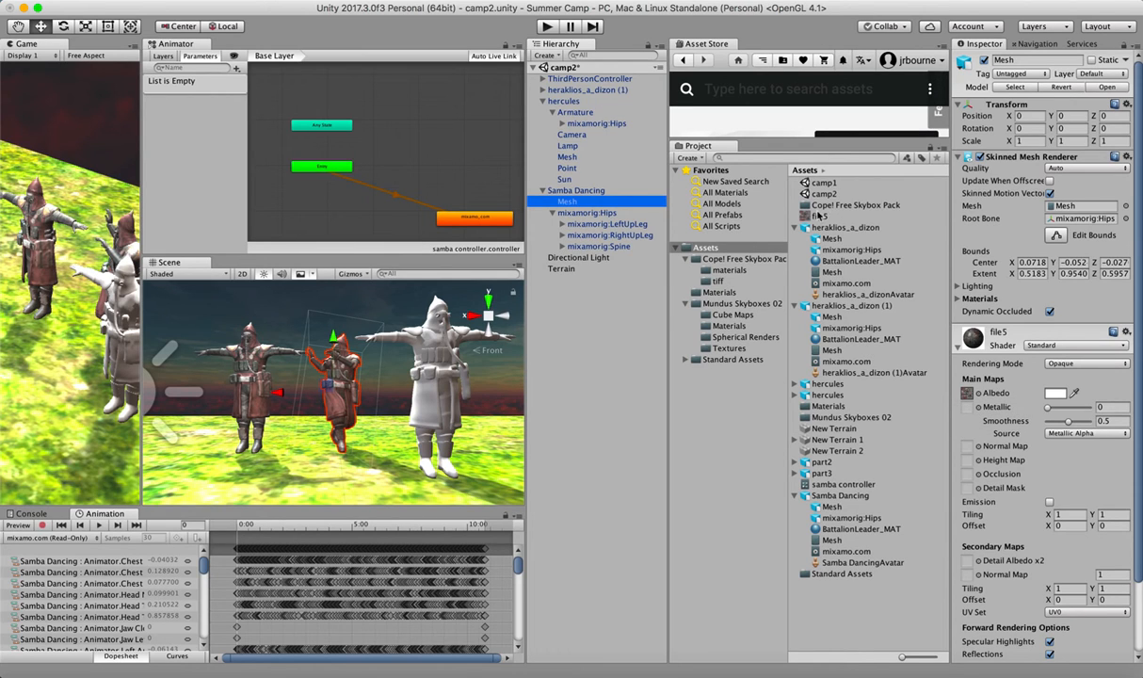
# Try to apply the file5 texture directly to the white character in the Scene view
pyautogui.moveTo(819, 214); pyautogui.dragTo(429, 363)
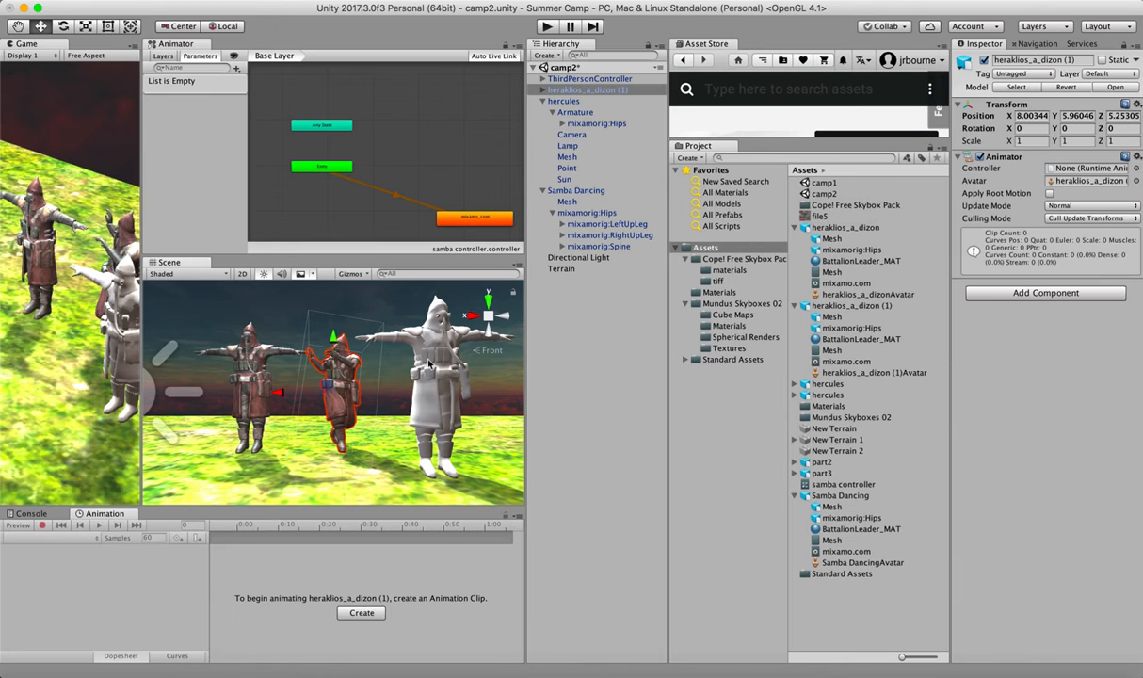
pyautogui.click(573, 201)
pyautogui.click(566, 101)
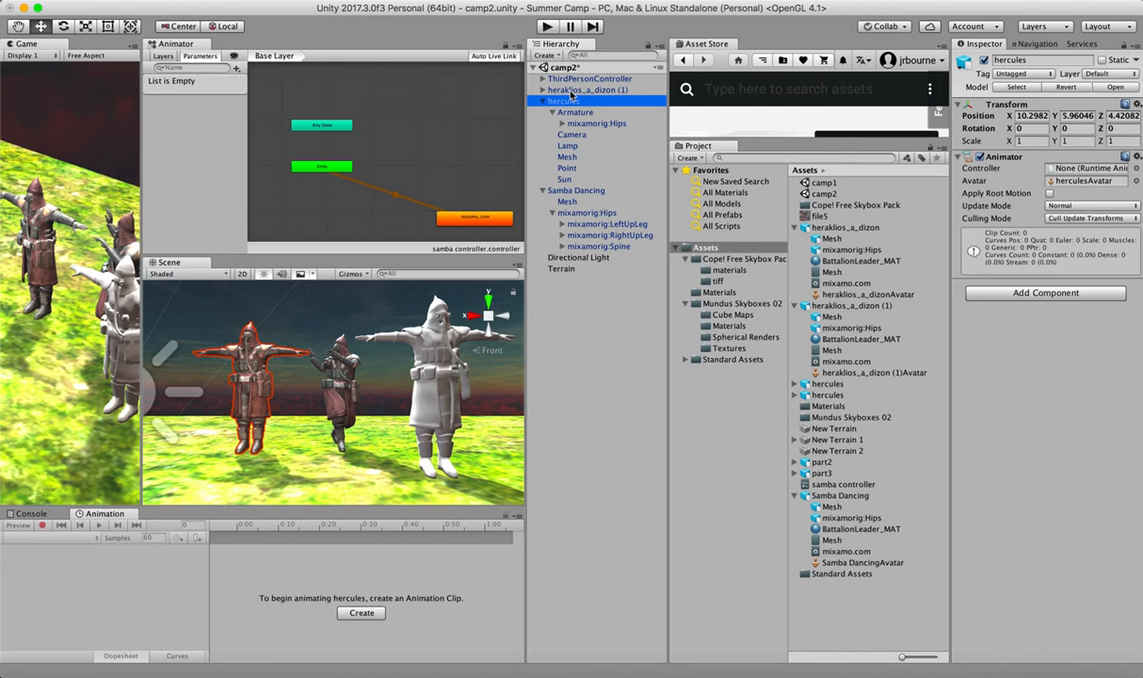
pyautogui.click(563, 89)
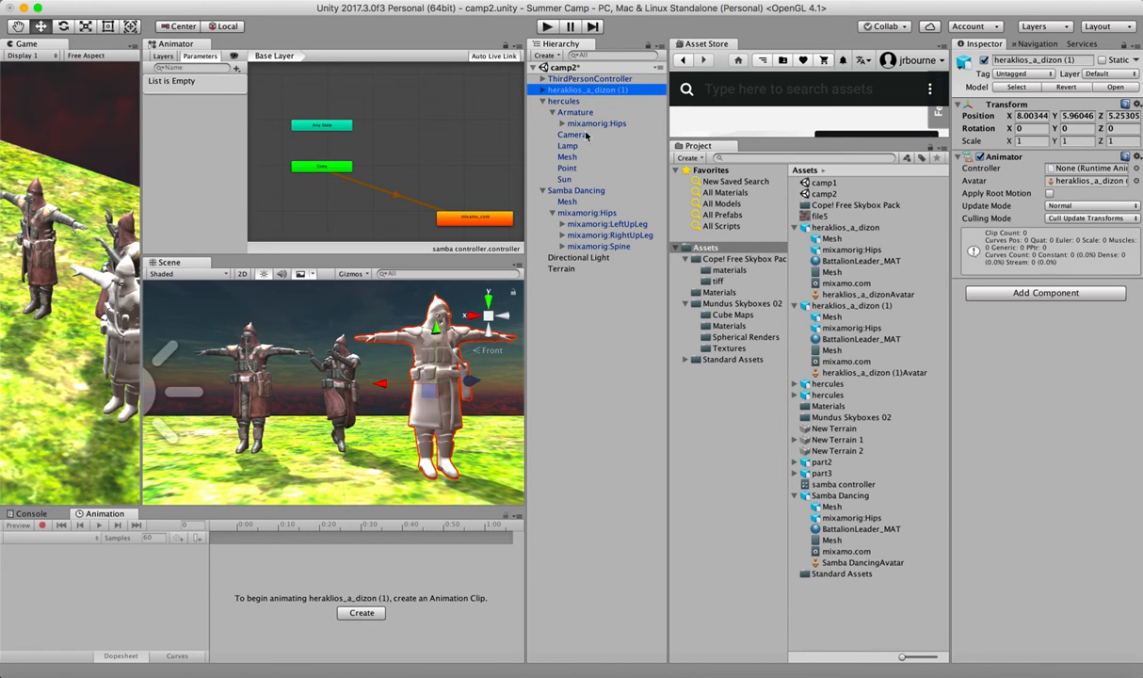
pyautogui.click(544, 90)
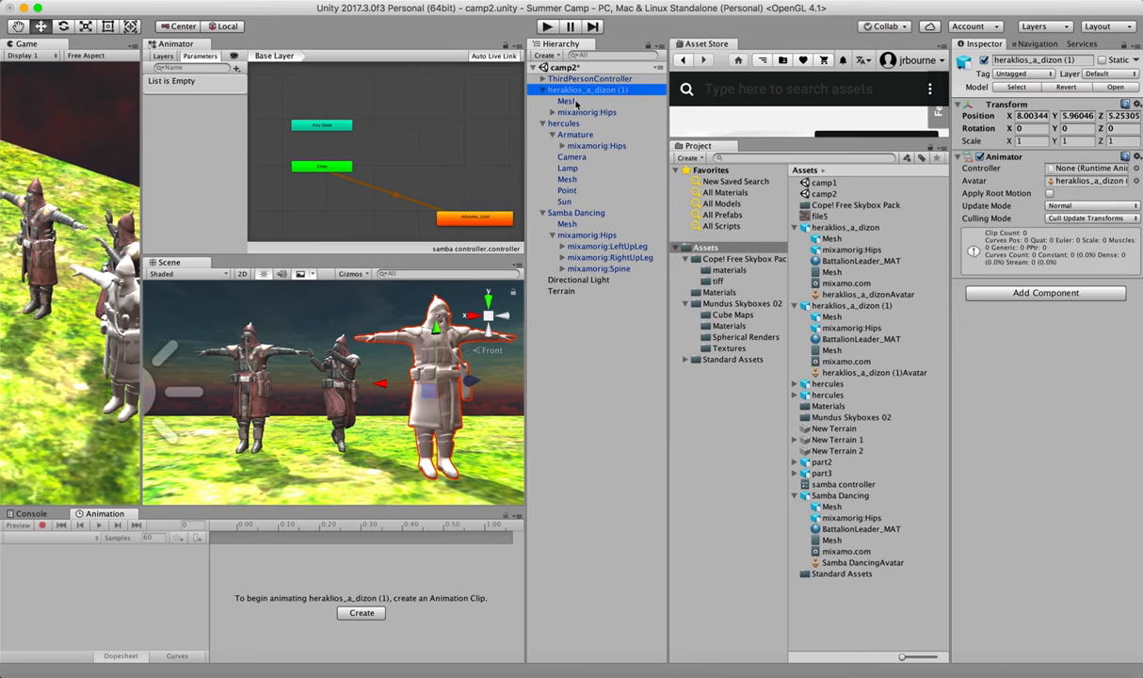
pyautogui.click(575, 102)
pyautogui.doubleClick(570, 101)
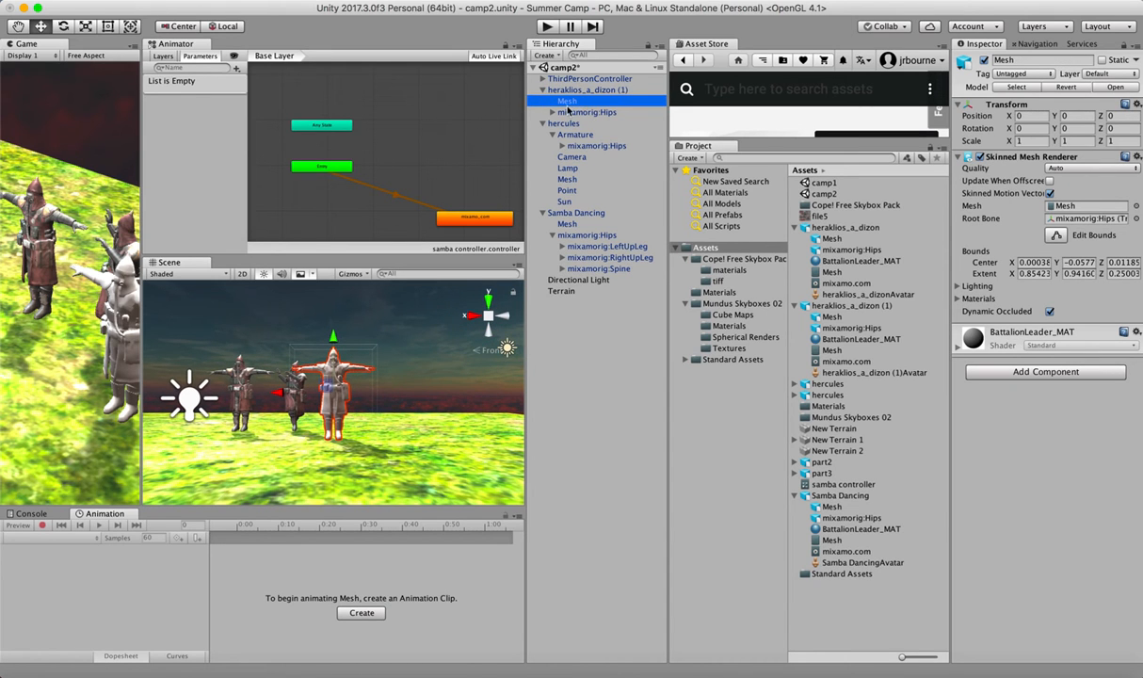
pyautogui.click(553, 100)
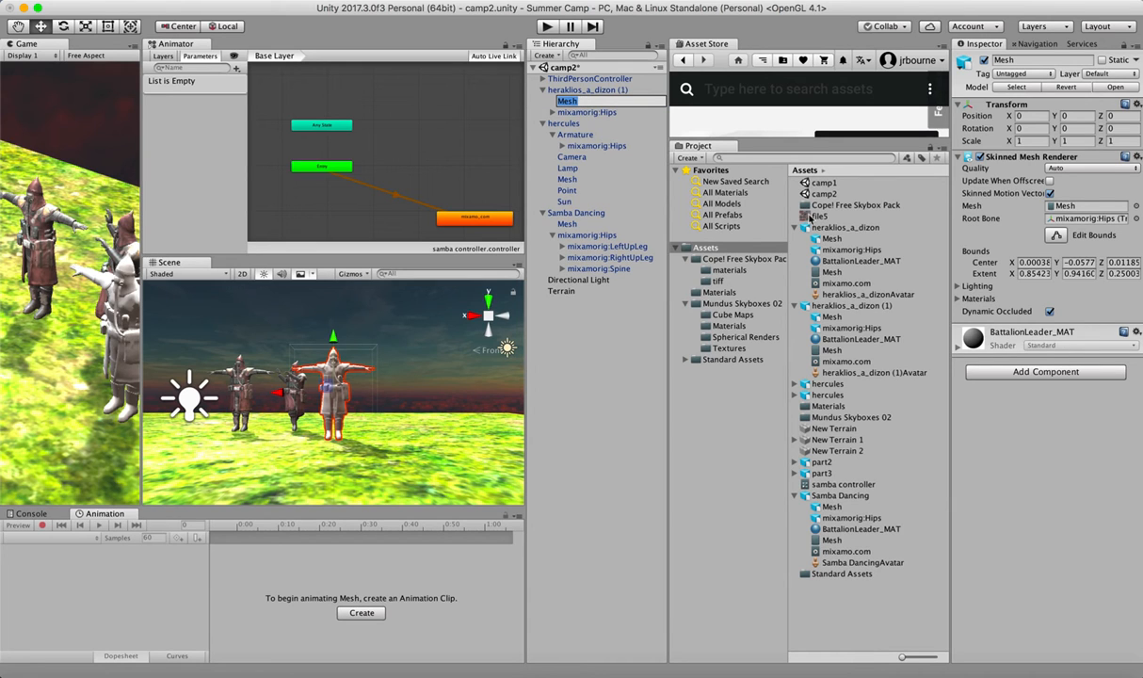
pyautogui.moveTo(807, 215); pyautogui.dragTo(594, 102)
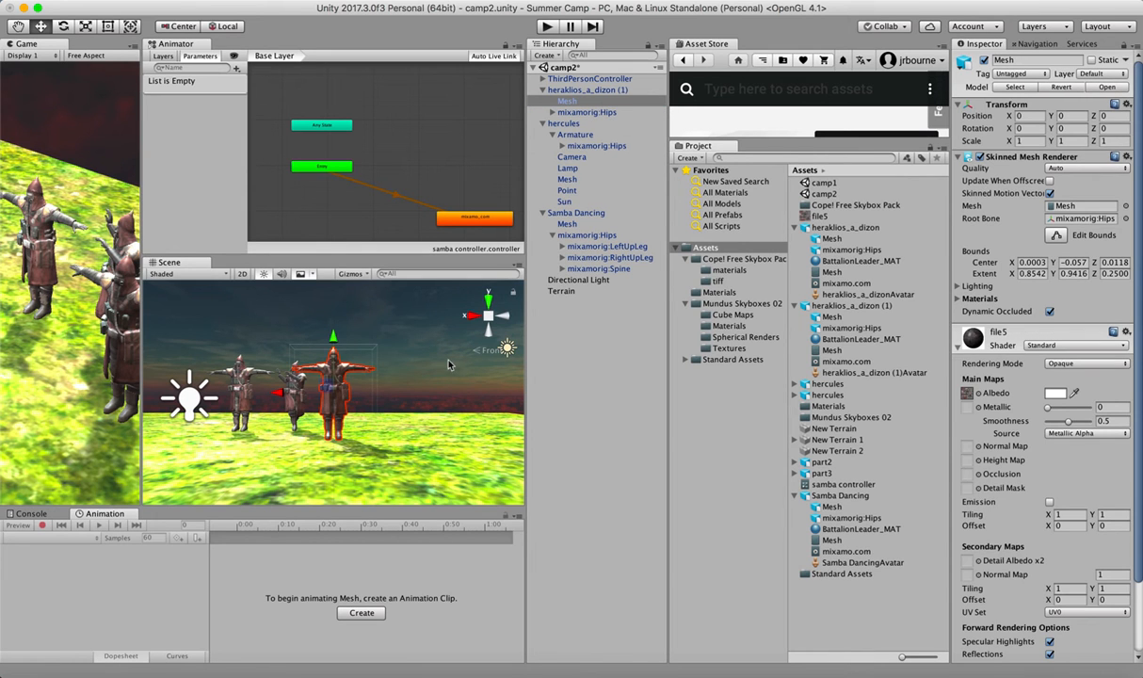
pyautogui.press('f')
pyautogui.scroll(2, 449, 364)
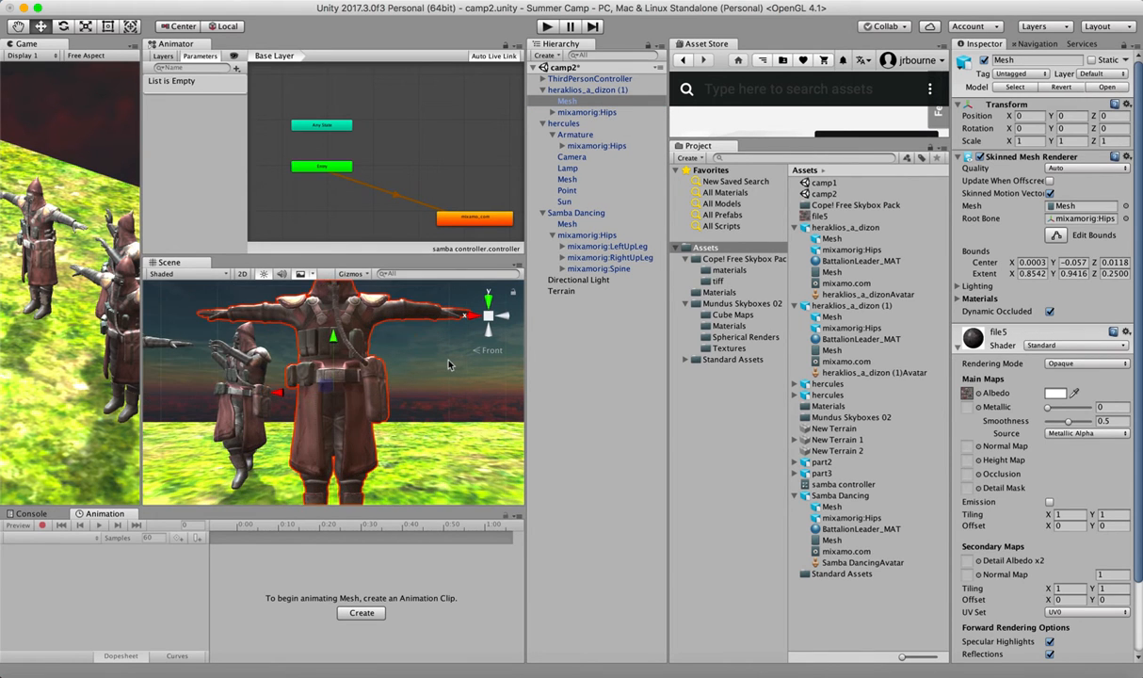
pyautogui.scroll(-3, 449, 364)
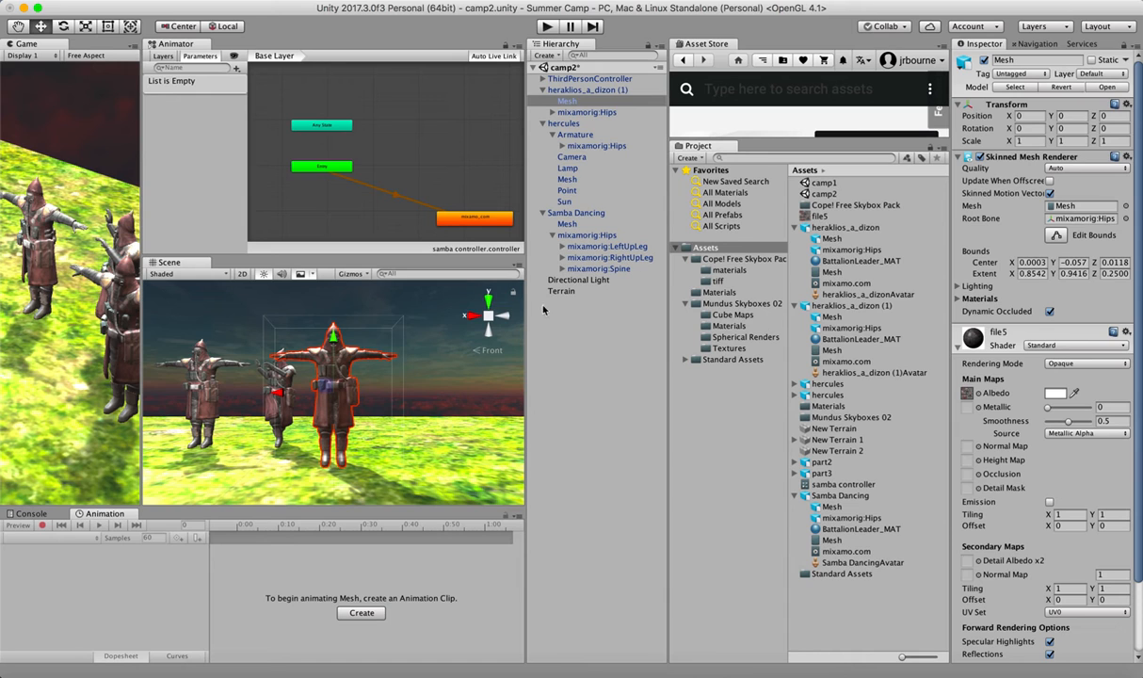
pyautogui.scroll(-2, 411, 352)
pyautogui.scroll(-3, 411, 352)
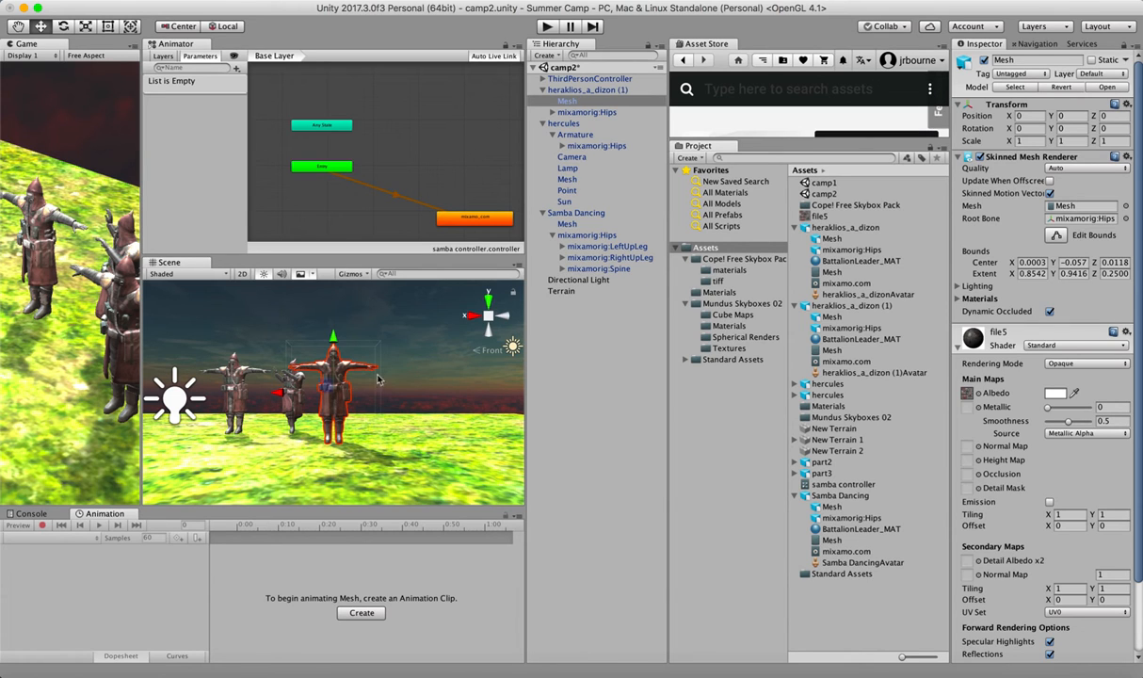
# Deselect the Mesh and select Samba Dancing to examine its Animator controller and avatar assignments
pyautogui.click(414, 316)
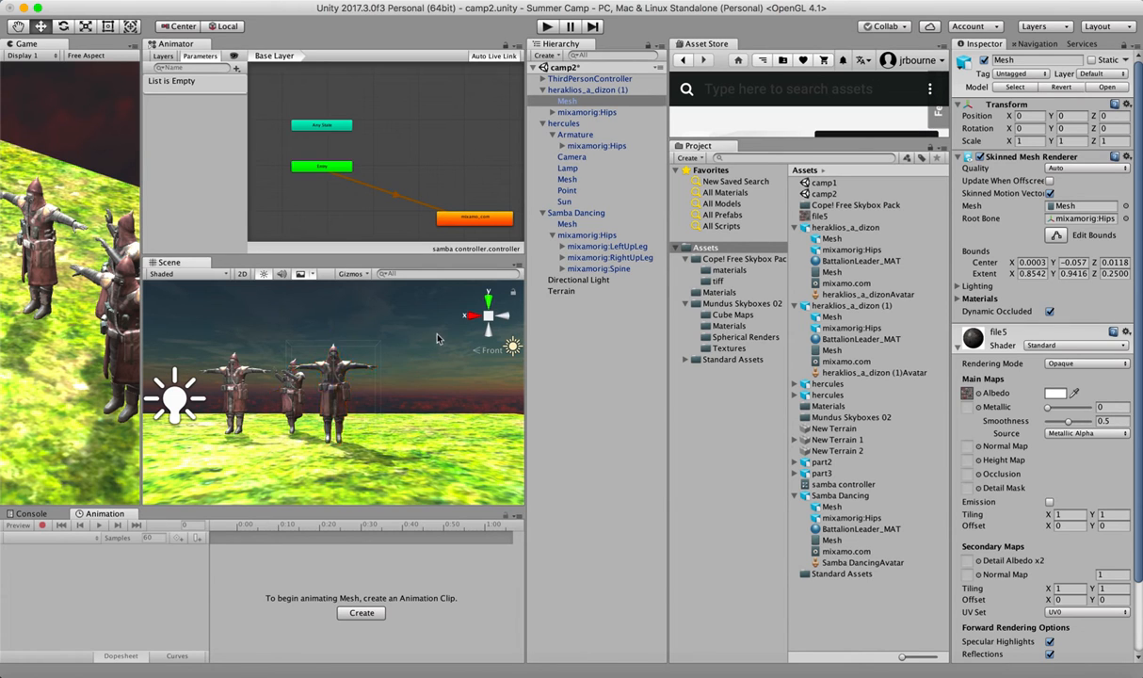
pyautogui.click(566, 214)
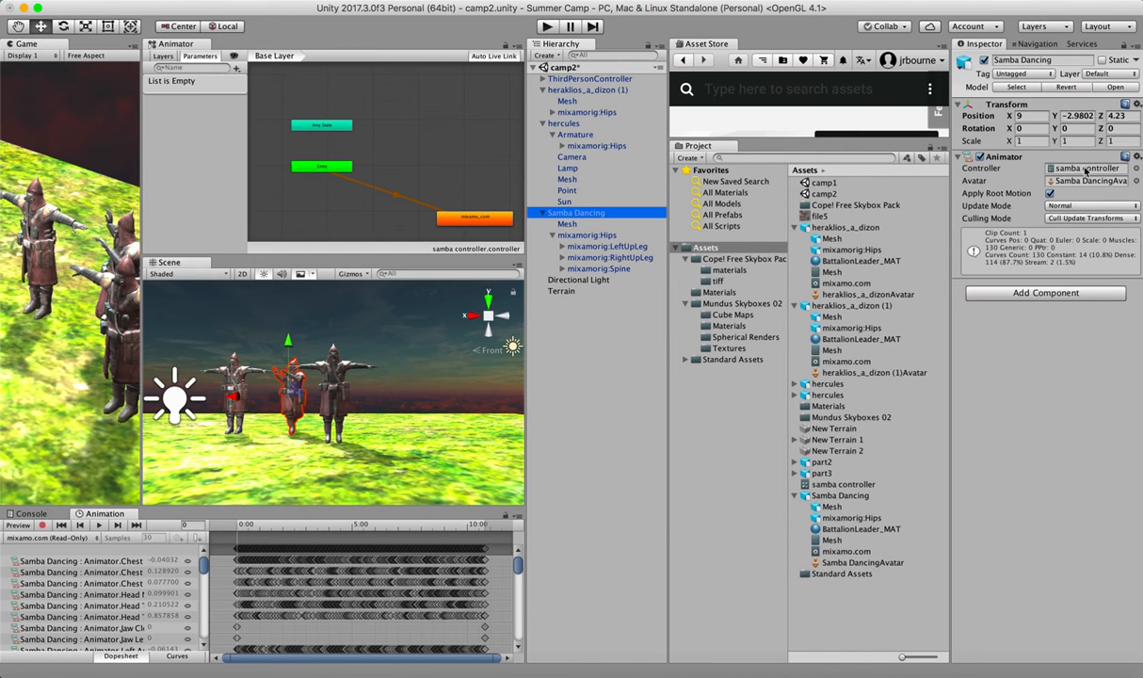
pyautogui.click(917, 227)
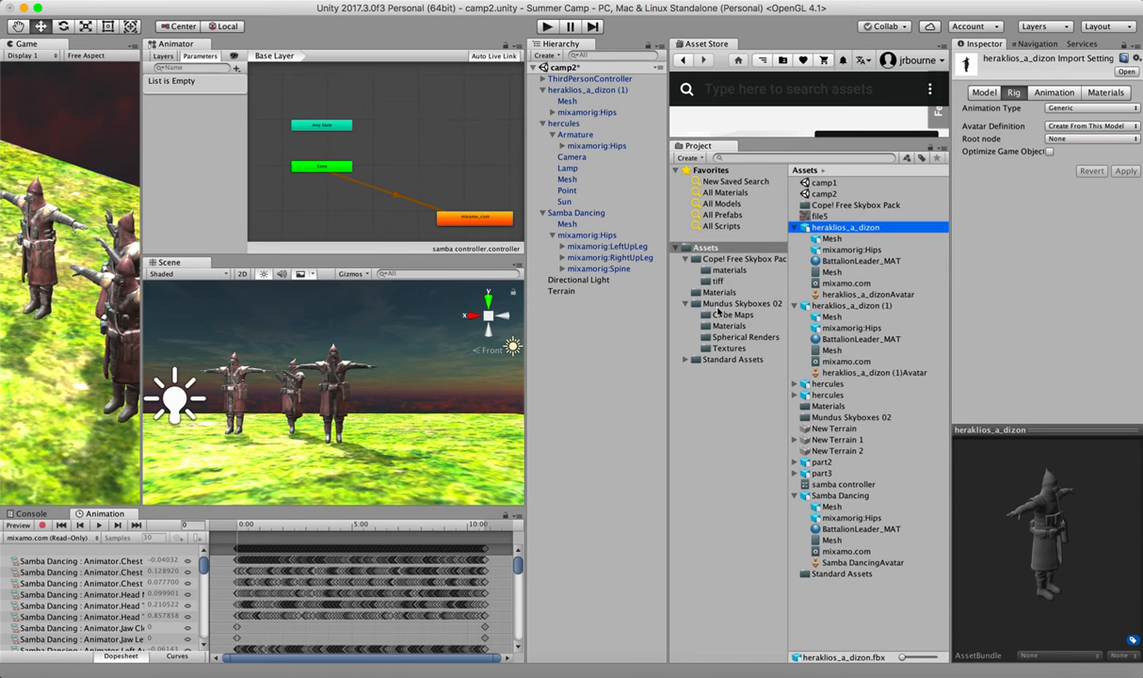
pyautogui.rightClick(841, 610)
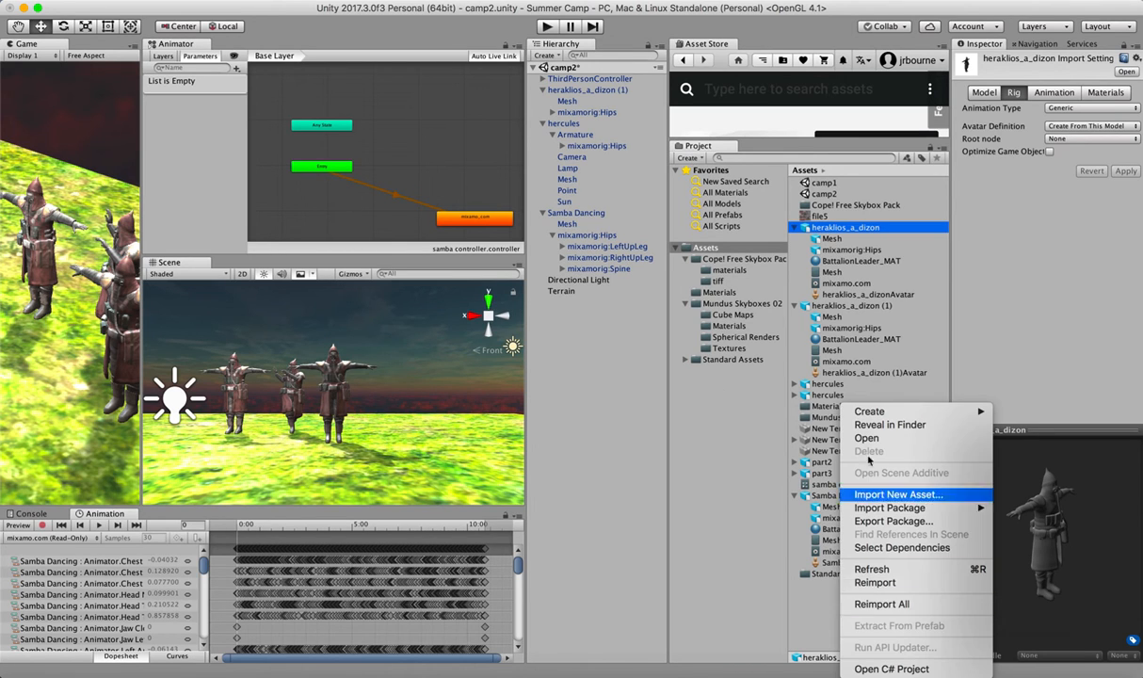
pyautogui.moveTo(853, 412)
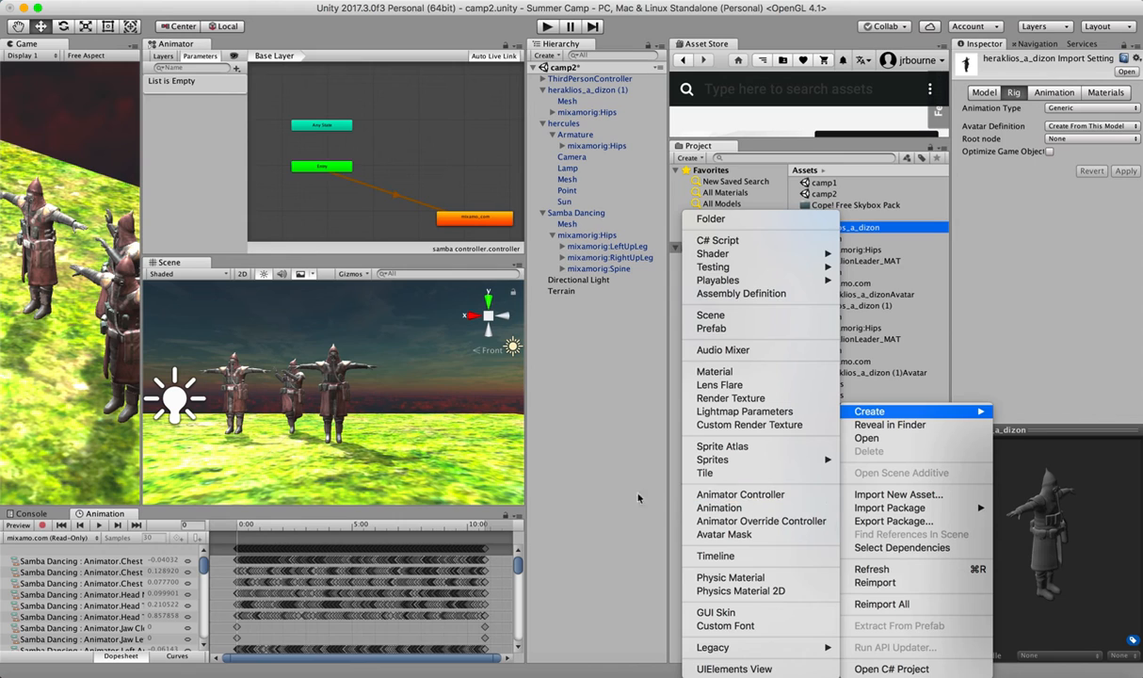
pyautogui.click(614, 502)
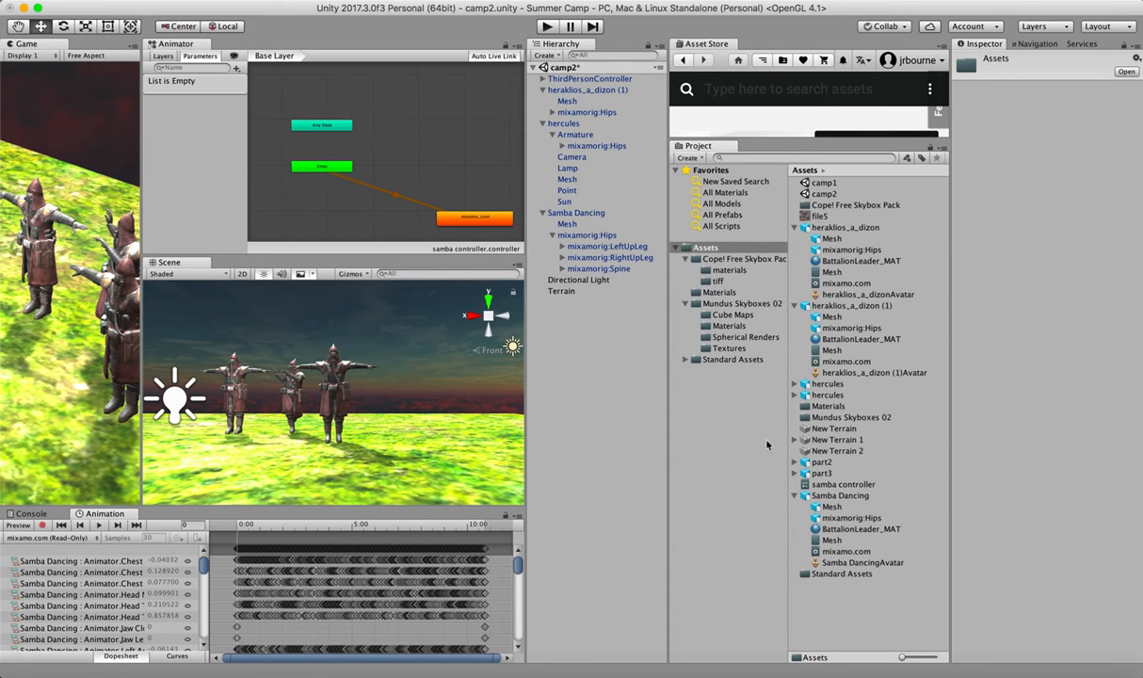
# Select Samba Dancing and play the scene twice to preview its dance animation, stopping playback each time
pyautogui.click(578, 214)
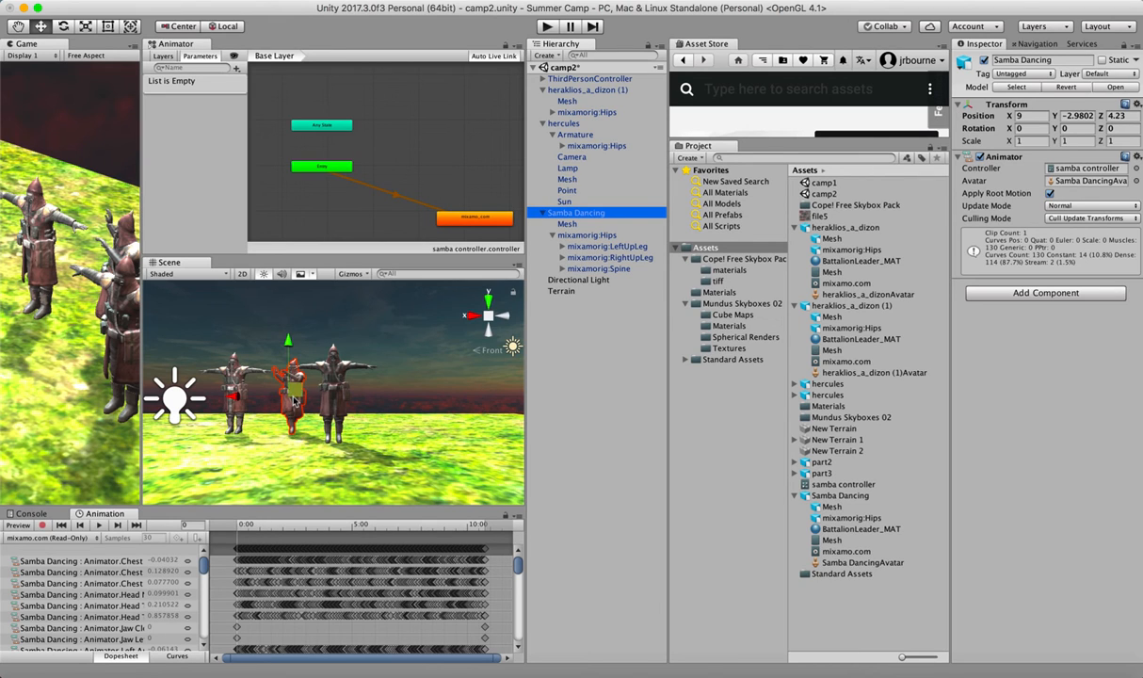
pyautogui.click(549, 27)
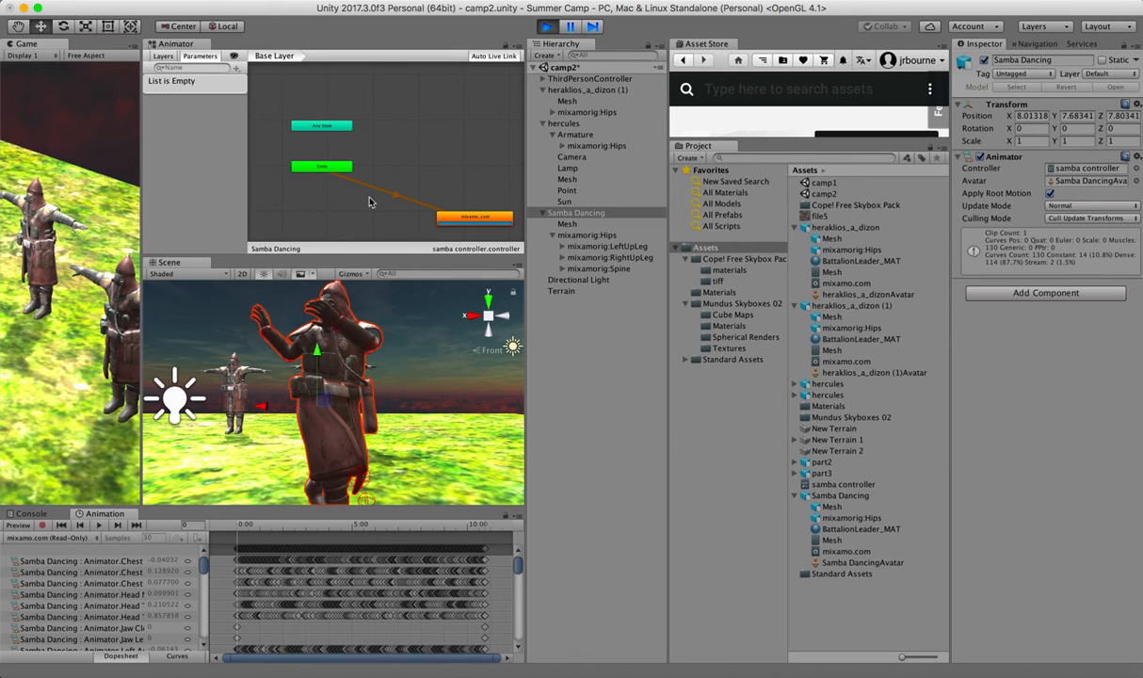
pyautogui.click(546, 27)
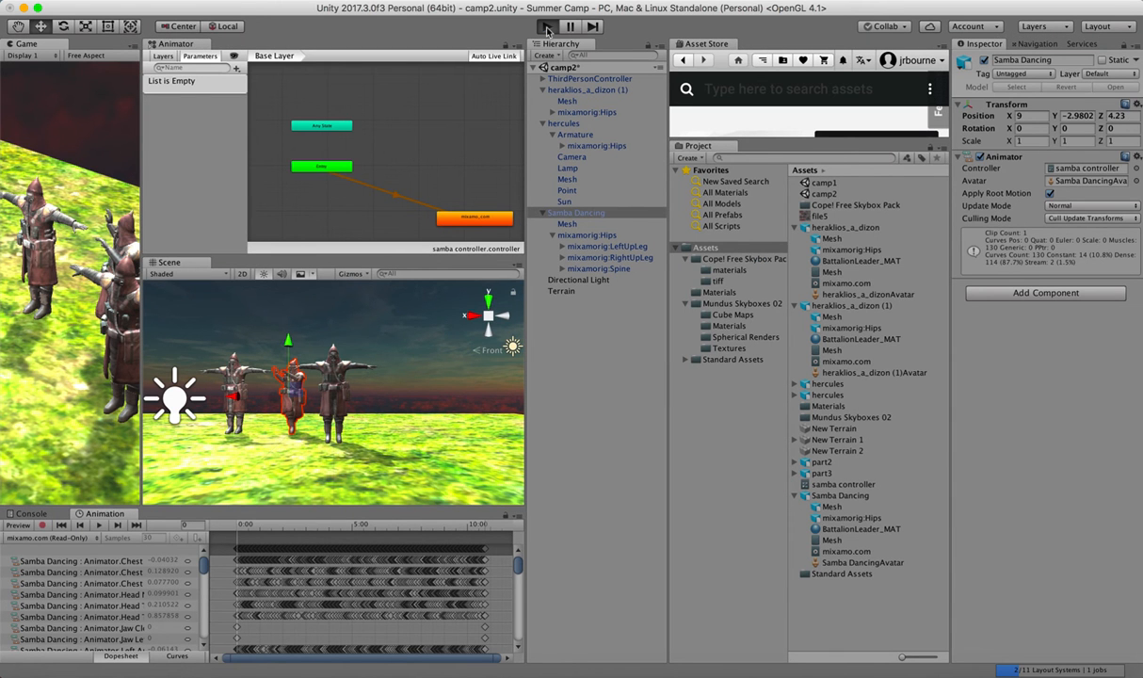
pyautogui.click(547, 28)
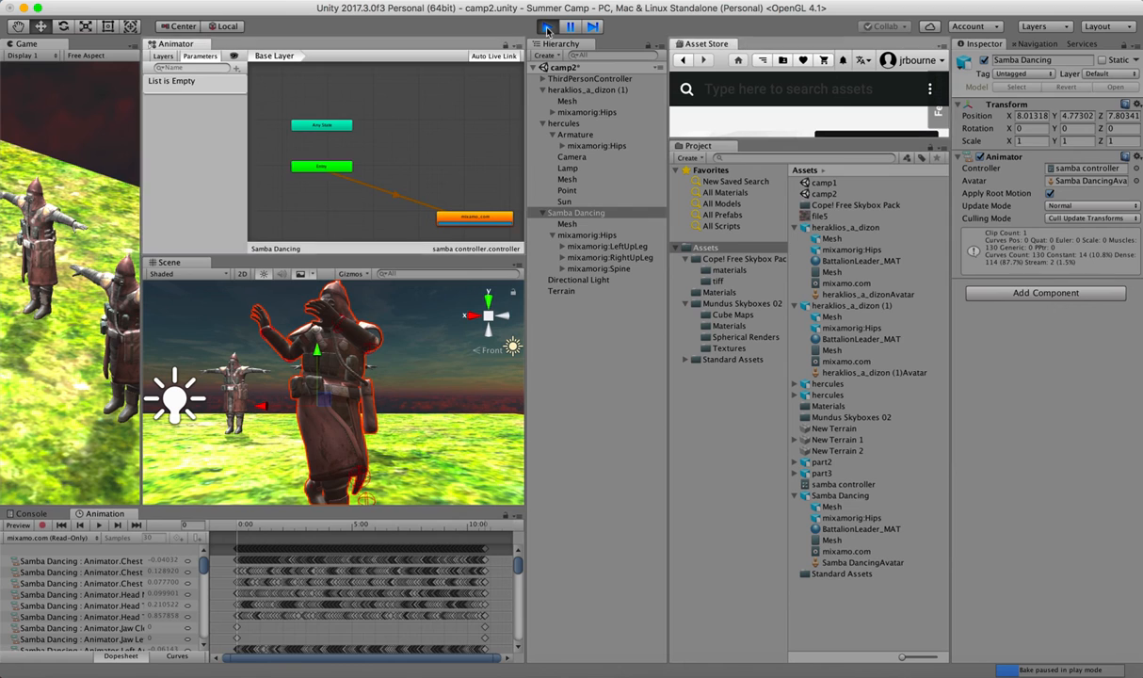
pyautogui.click(547, 29)
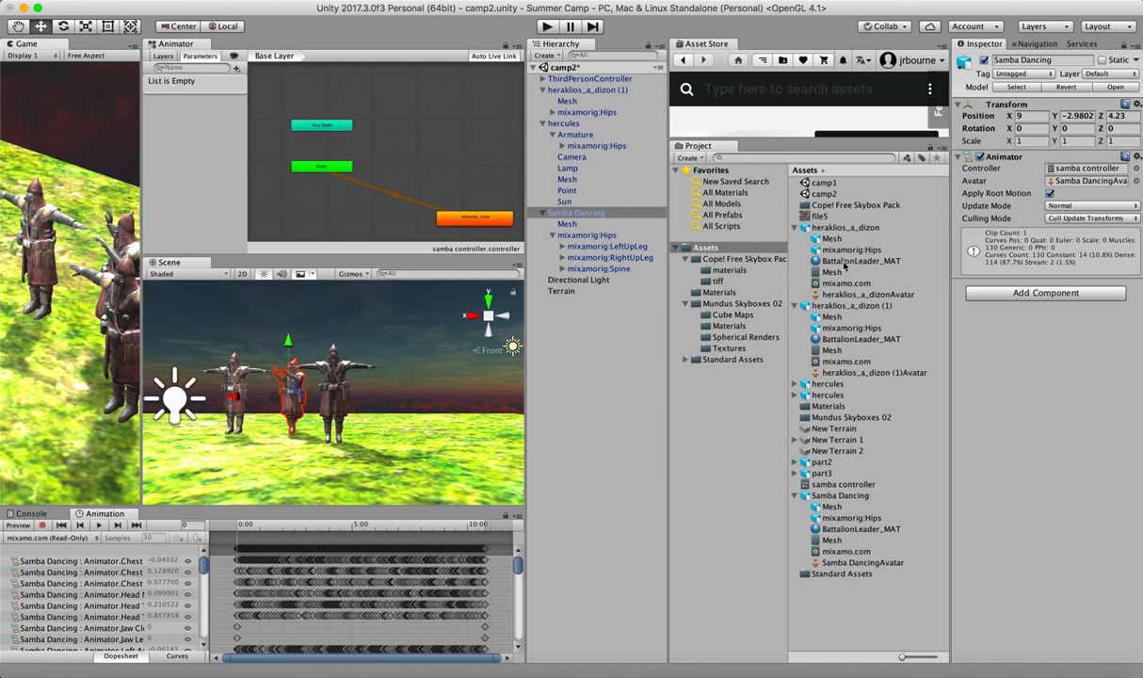
# Apply a Humanoid rig with Create From This Model to the heraklios_a_dizon model asset and open its animation import settings
pyautogui.click(845, 227)
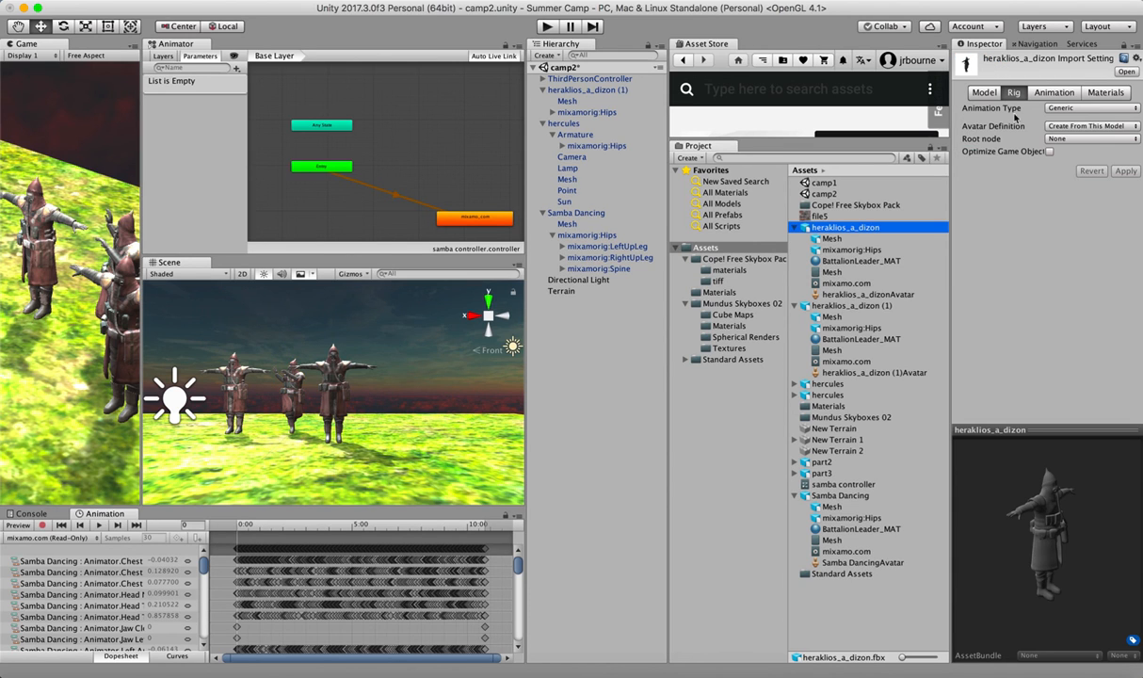
pyautogui.click(1094, 109)
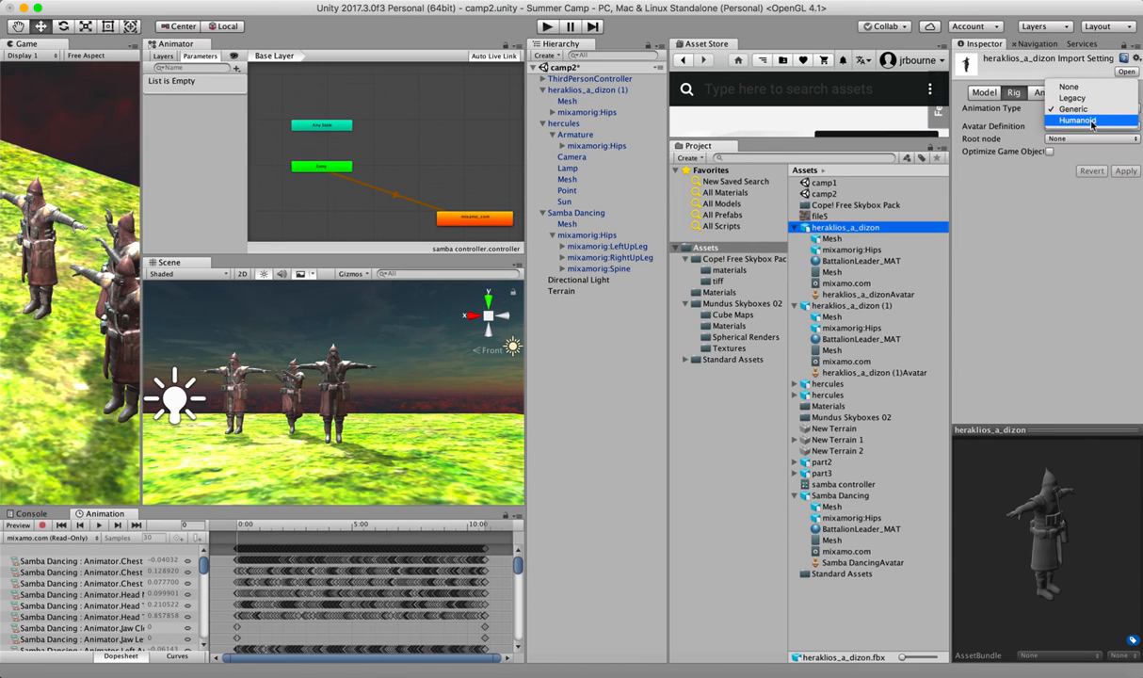
pyautogui.click(1084, 120)
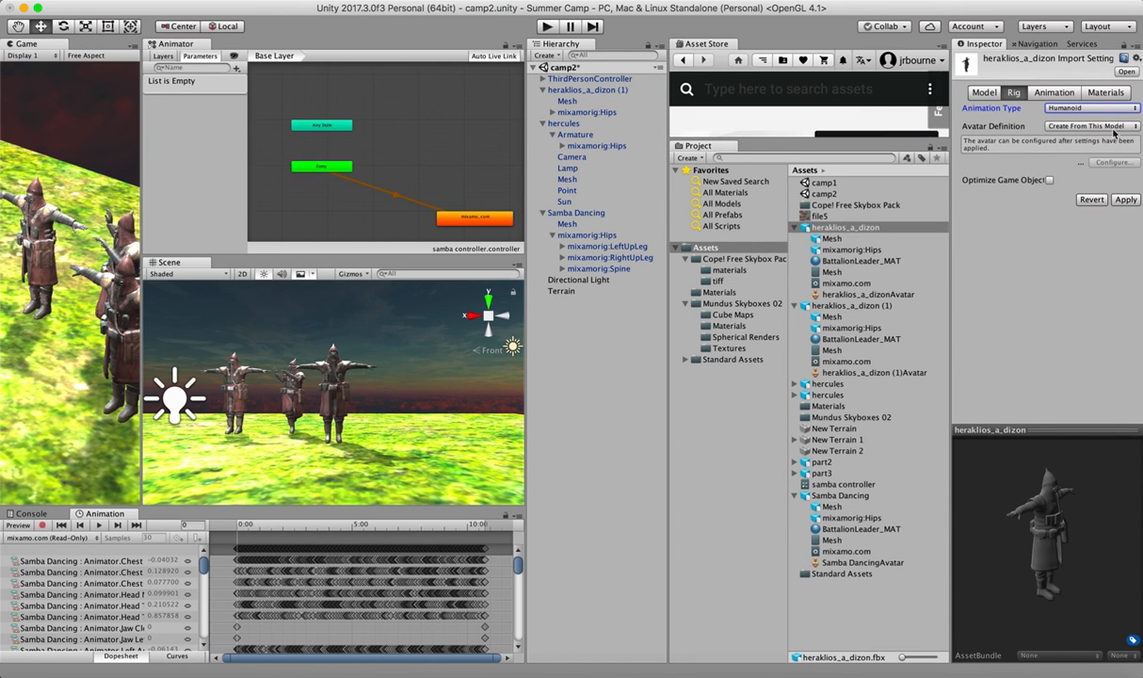
pyautogui.click(1123, 127)
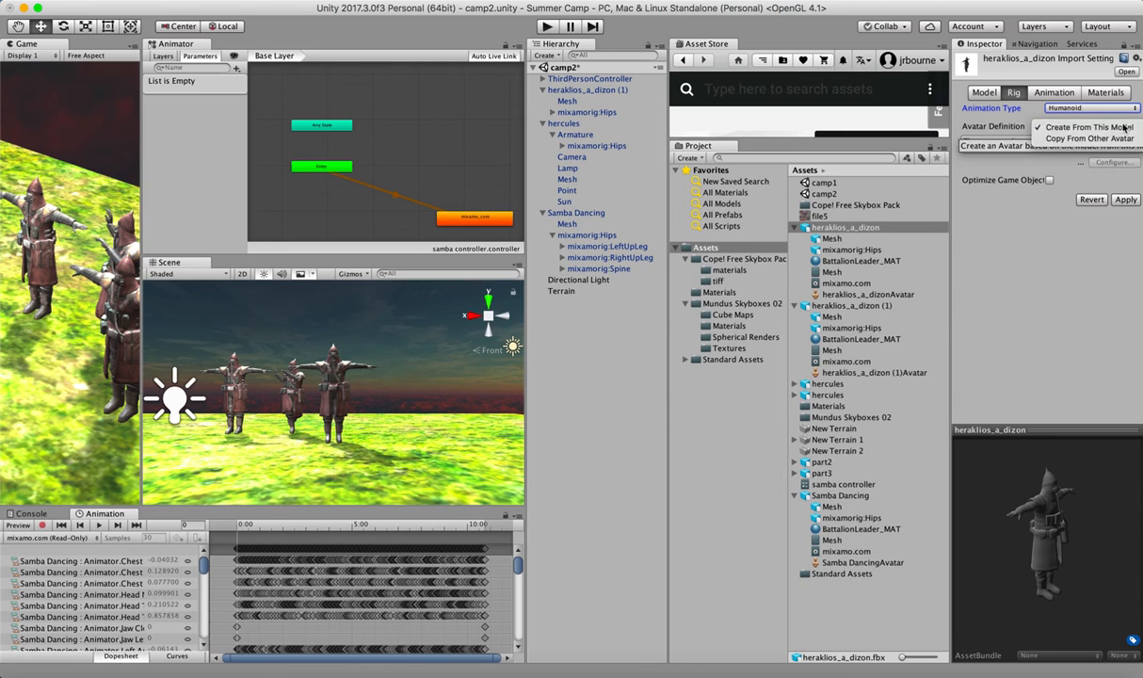
pyautogui.click(1127, 202)
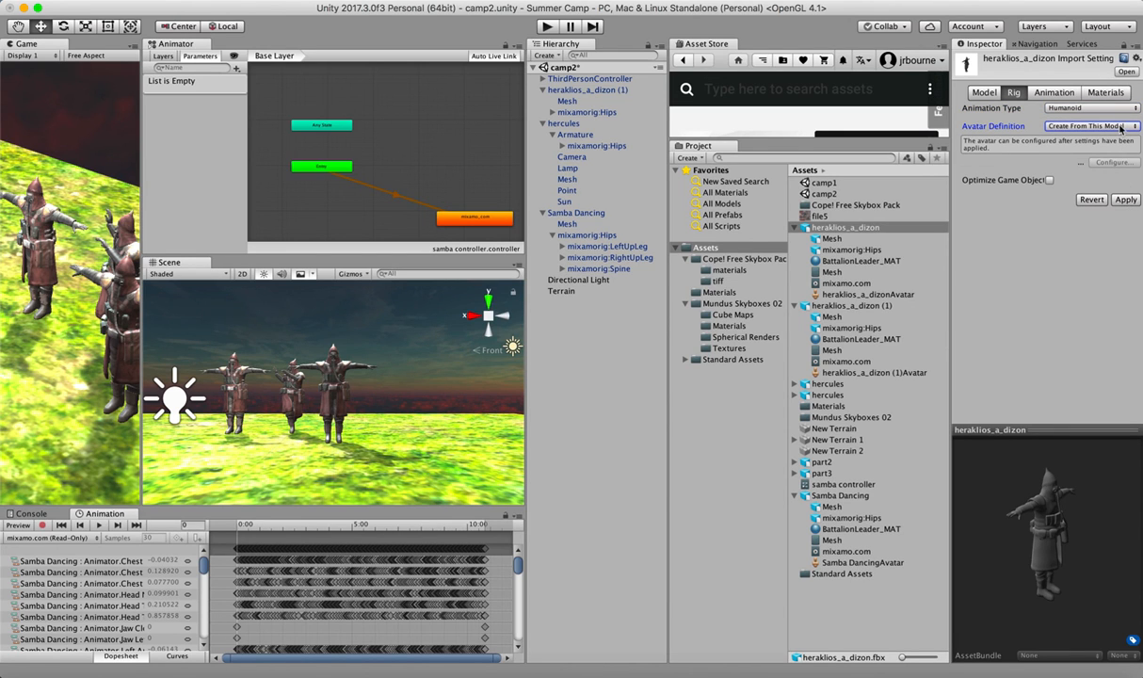
pyautogui.click(1125, 201)
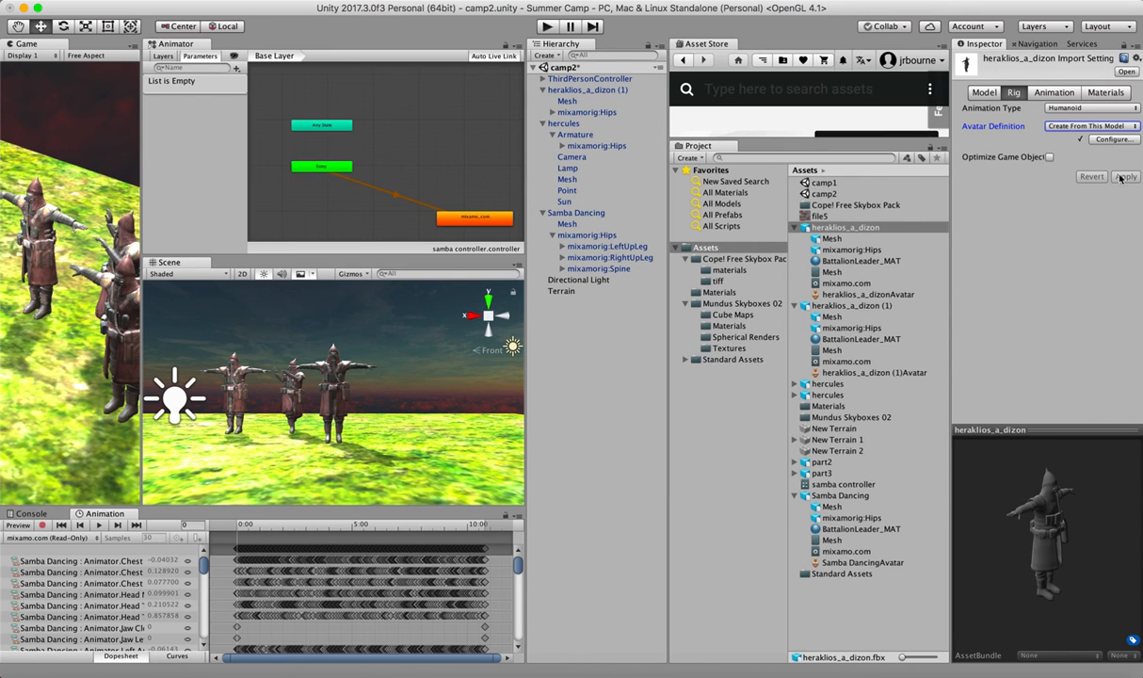
pyautogui.click(1056, 95)
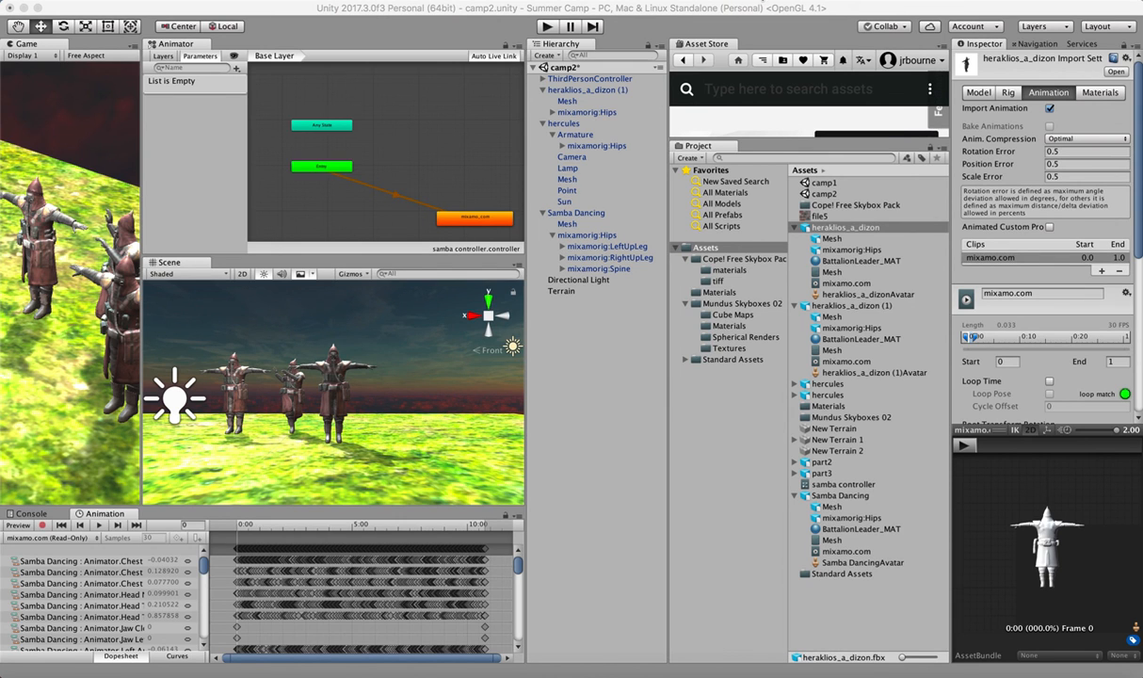
pyautogui.click(734, 1)
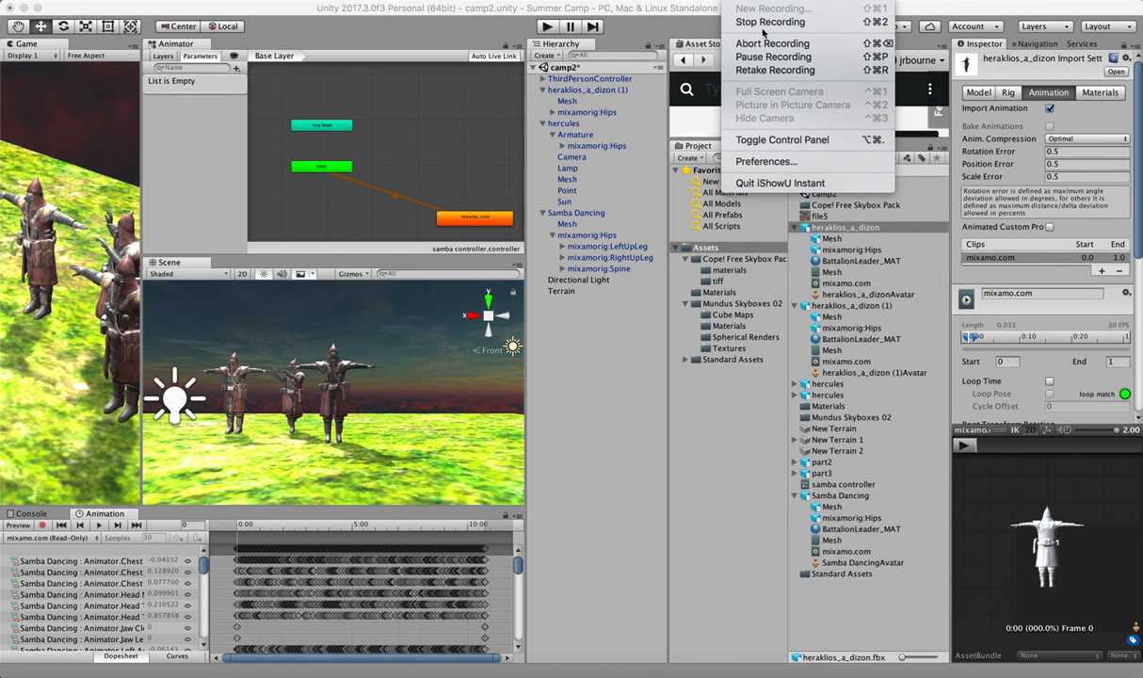